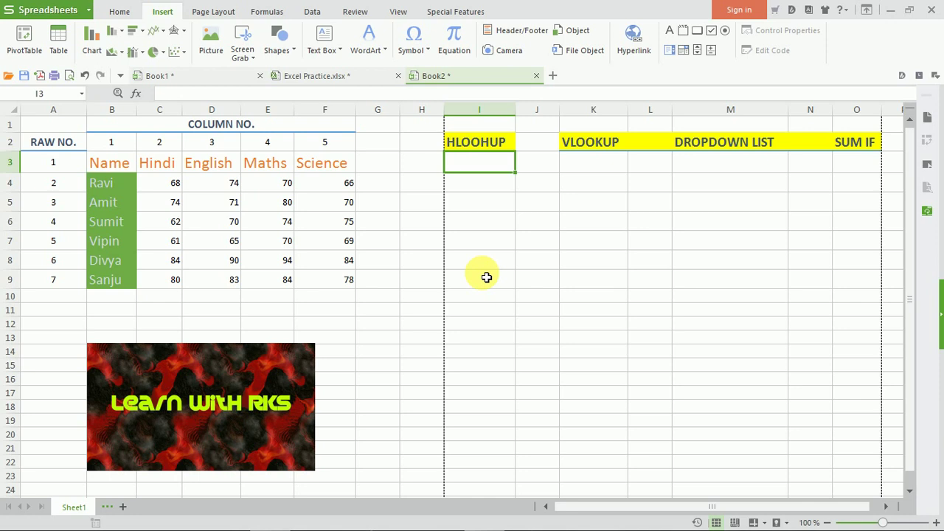
Enter =hlookup(I4,B3:F9,6,false) in I3, picking I4 and the B3:F9 marks table with the mouse
{"action": "double_click", "coordinate": [464, 167]}
{"action": "type", "text": "=h"}
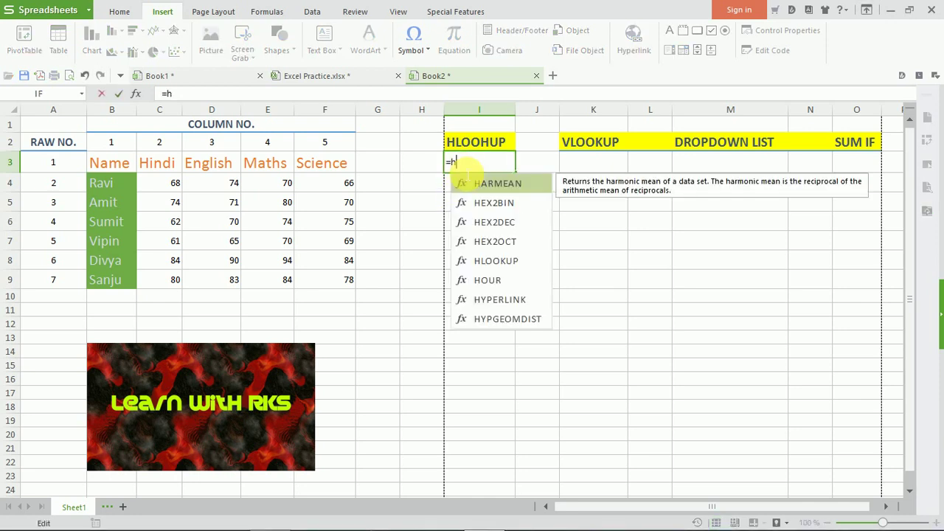
{"action": "type", "text": "lookup"}
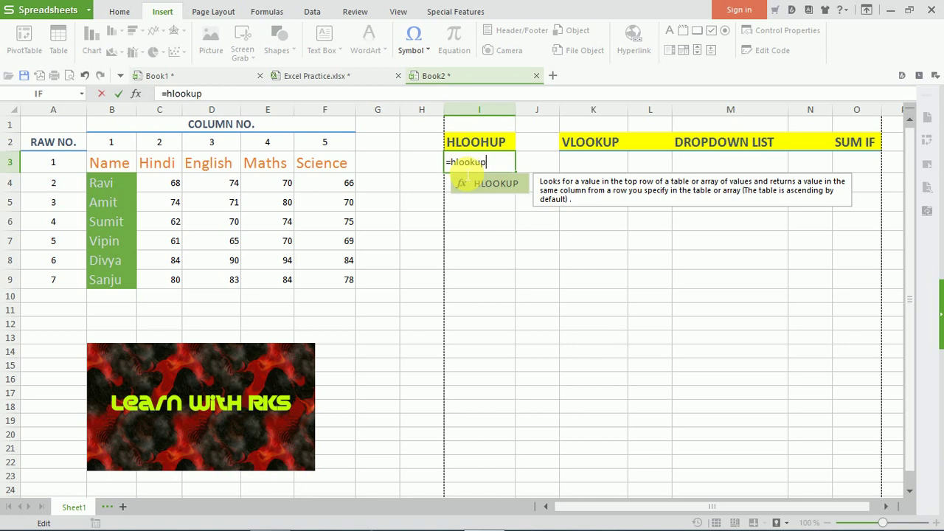
{"action": "type", "text": "("}
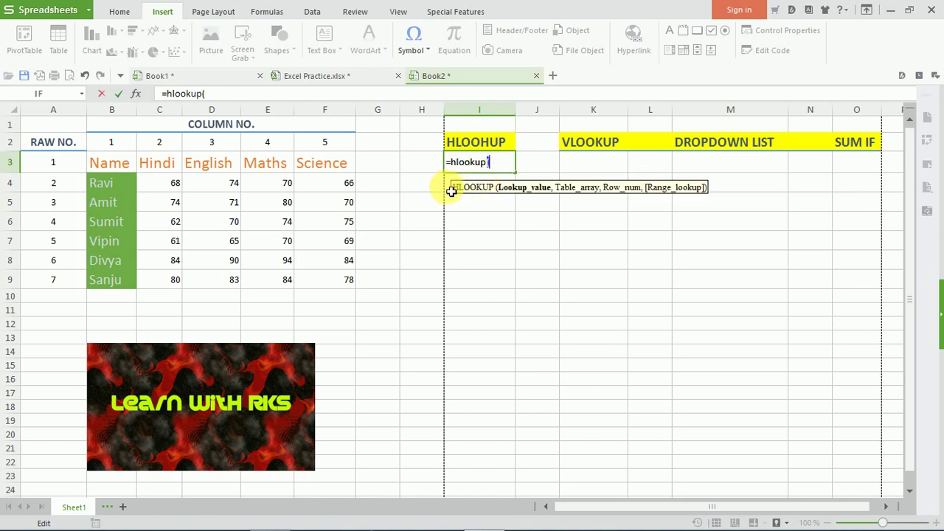
{"action": "left_click", "coordinate": [452, 190]}
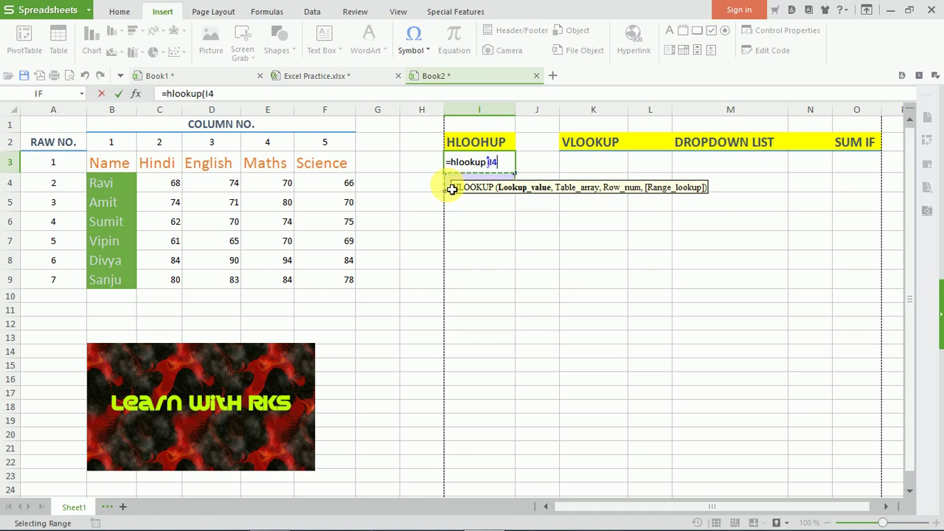
{"action": "type", "text": ","}
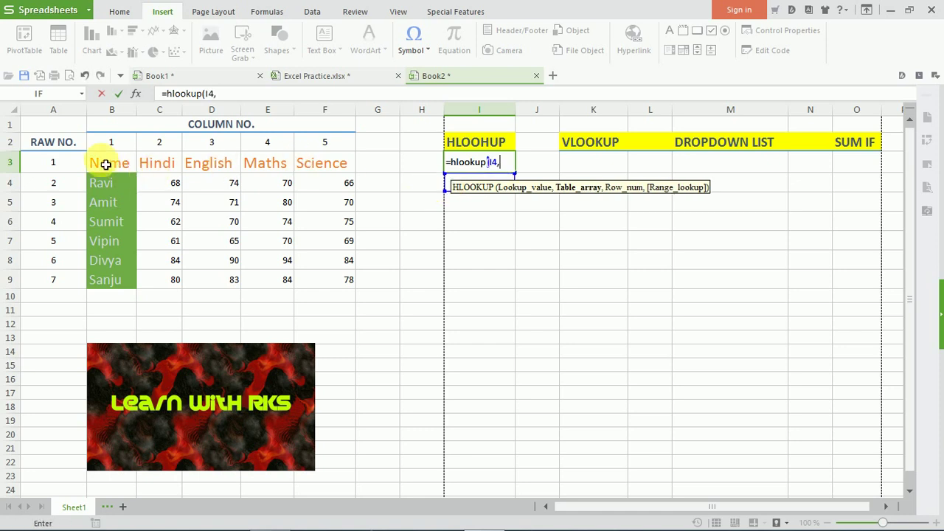
{"action": "left_click_drag", "start_coordinate": [105, 163], "coordinate": [341, 279]}
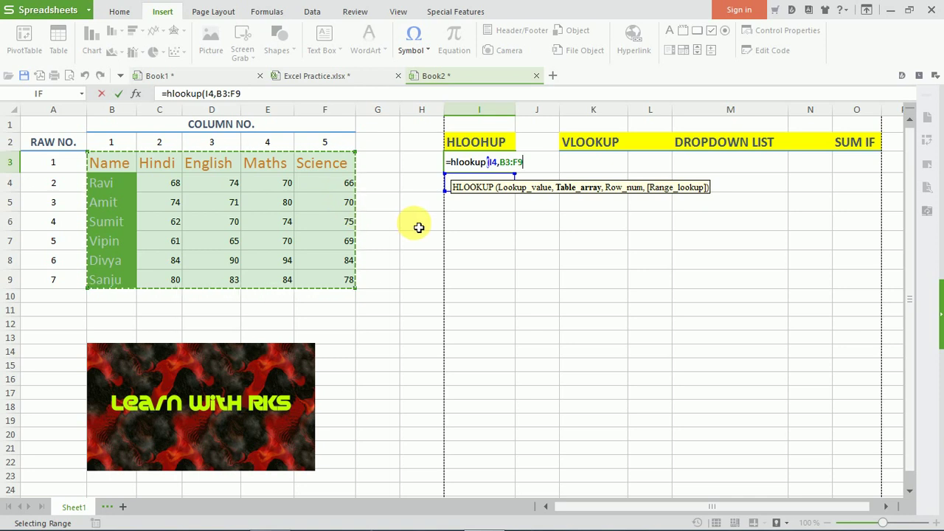
{"action": "type", "text": ","}
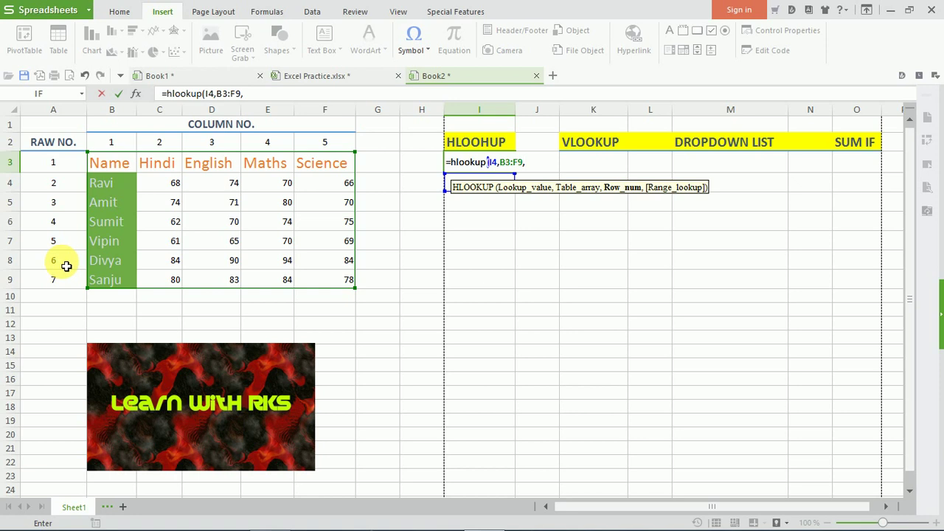
{"action": "type", "text": "6"}
{"action": "type", "text": ","}
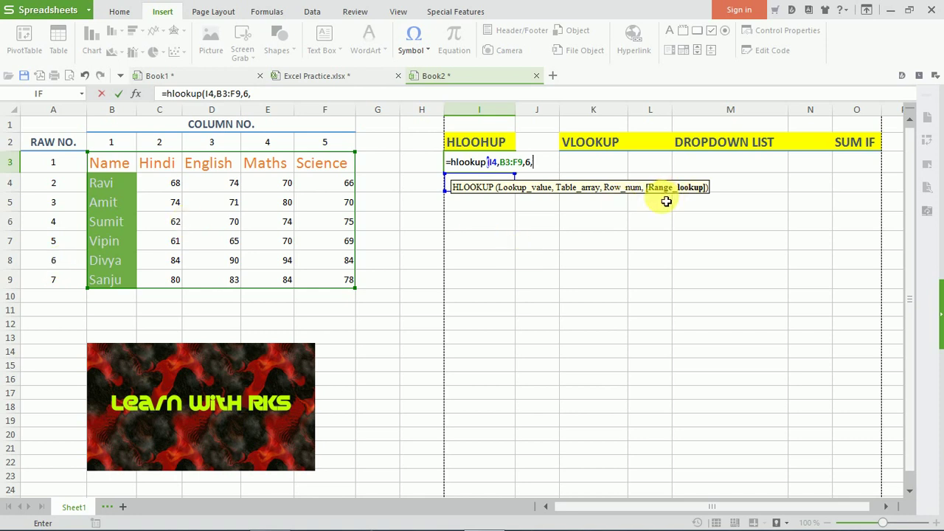
{"action": "type", "text": "fa"}
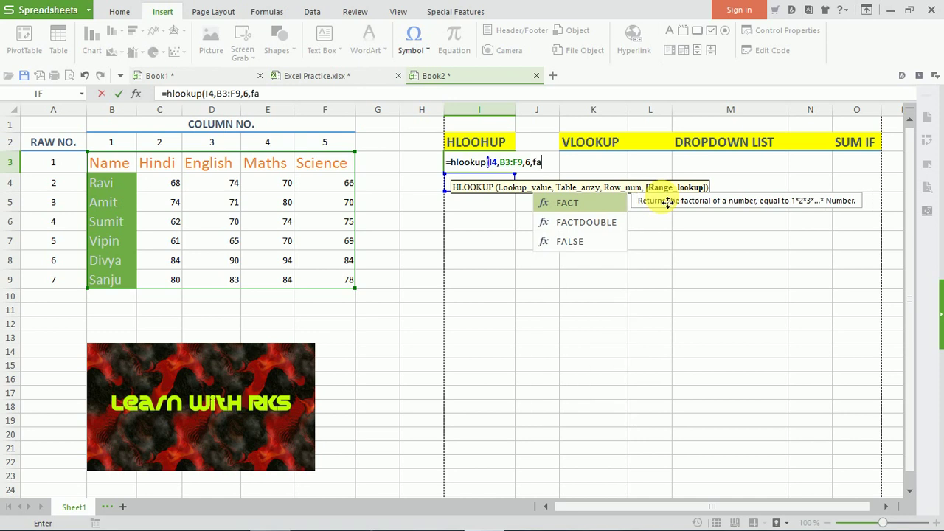
{"action": "type", "text": "lse"}
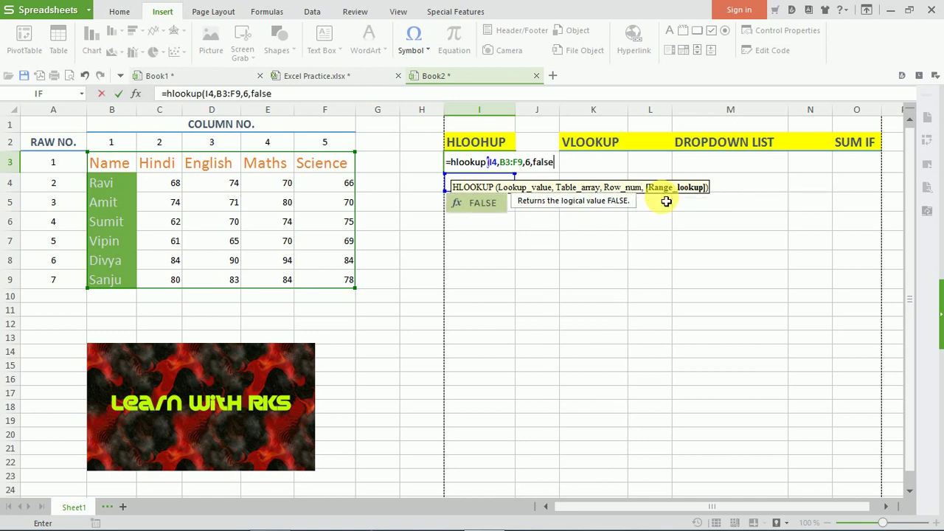
{"action": "type", "text": ")"}
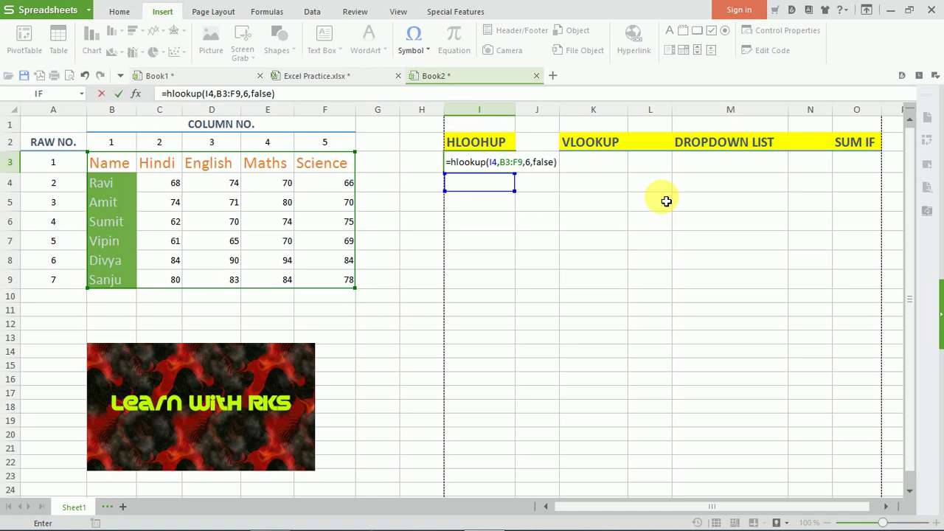
Commit the HLOOKUP in I3 and enter hindi in I4 as the lookup subject
{"action": "key", "text": "Return"}
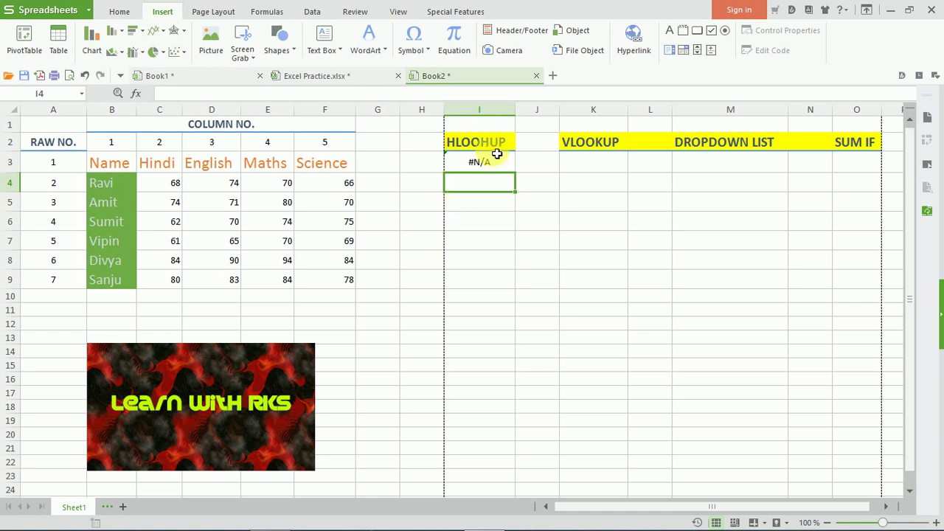
{"action": "type", "text": "hi"}
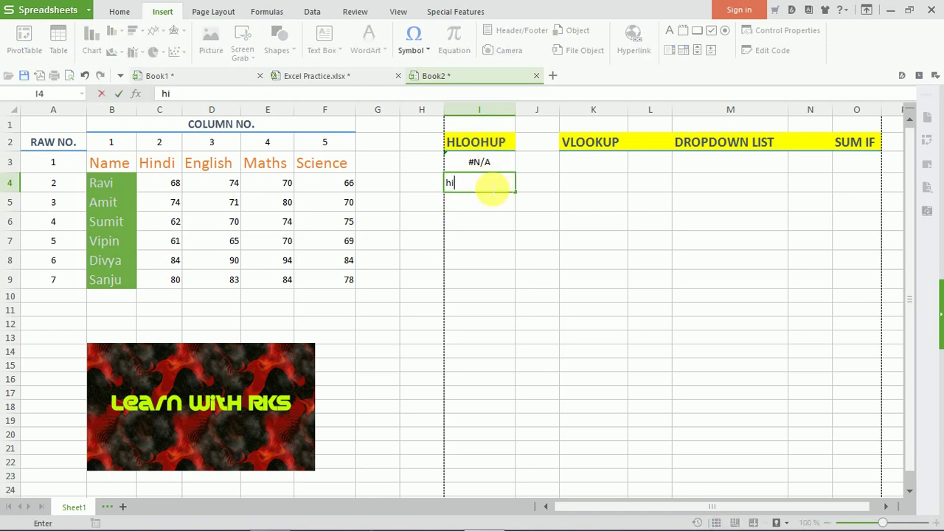
{"action": "type", "text": "ndi"}
{"action": "key", "text": "Return"}
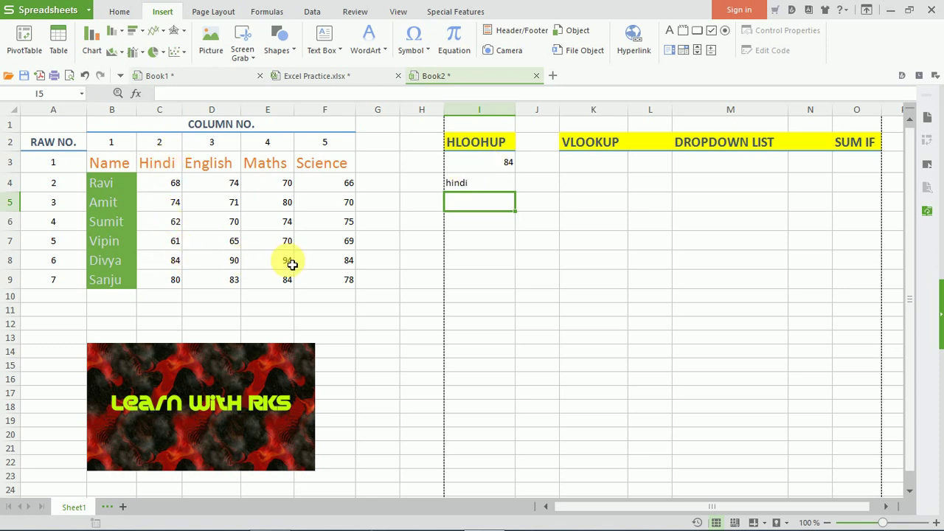
Replace the I4 subject with english, then science, so I3 returns 84
{"action": "key", "text": "Up"}
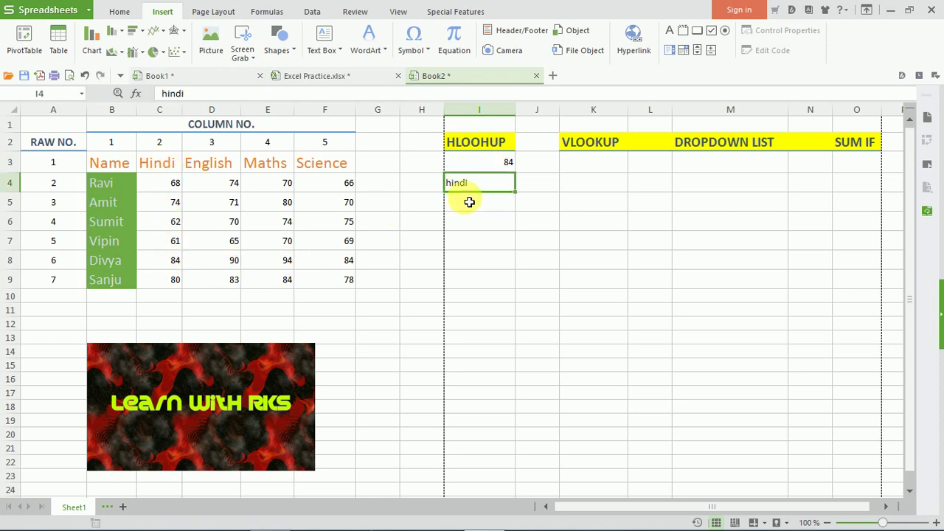
{"action": "type", "text": "en"}
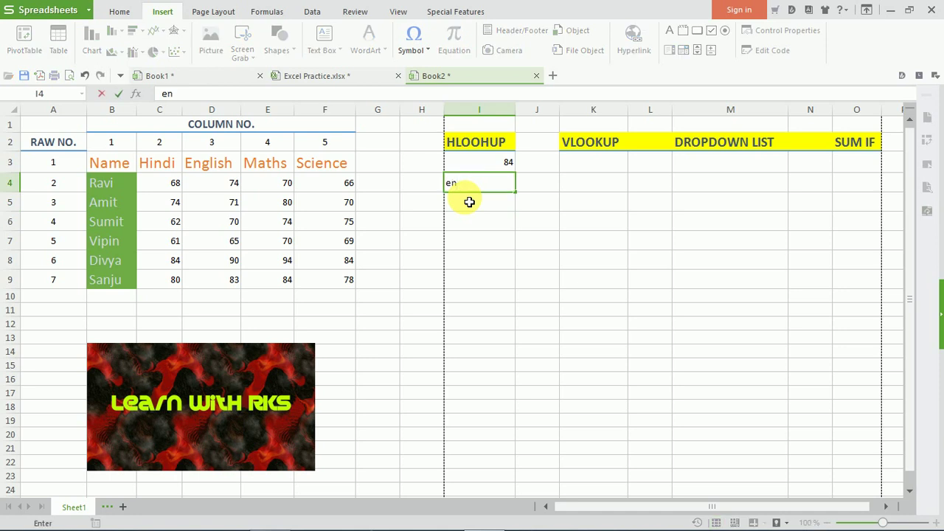
{"action": "type", "text": "glish"}
{"action": "key", "text": "Return"}
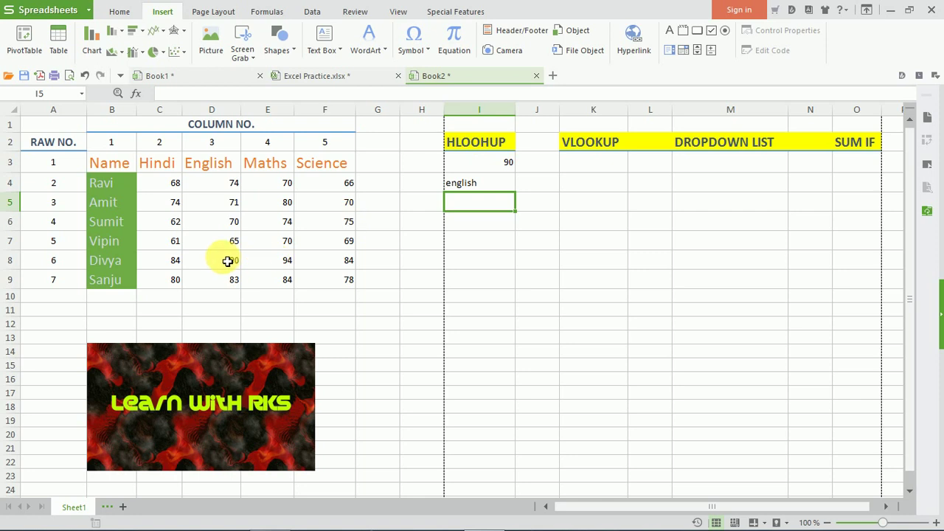
{"action": "left_click", "coordinate": [488, 189]}
{"action": "type", "text": "s"}
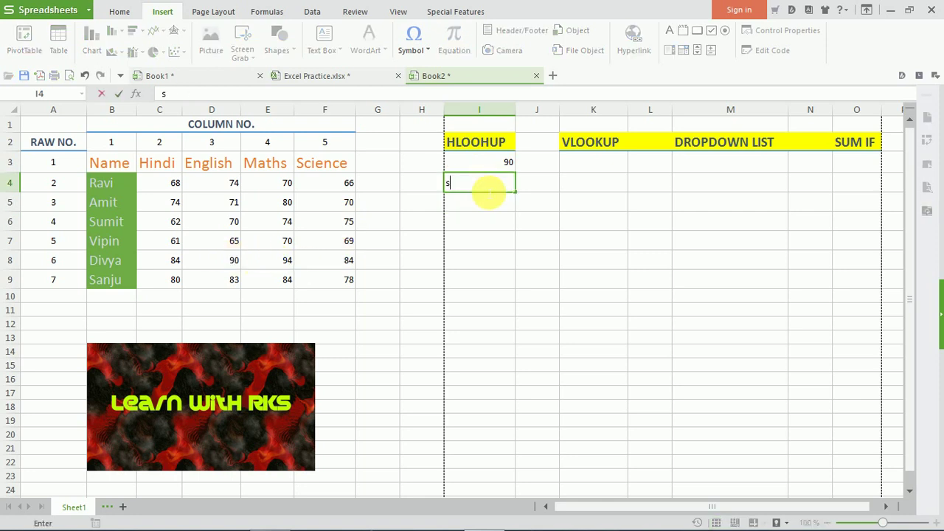
{"action": "type", "text": "cience"}
{"action": "key", "text": "Return"}
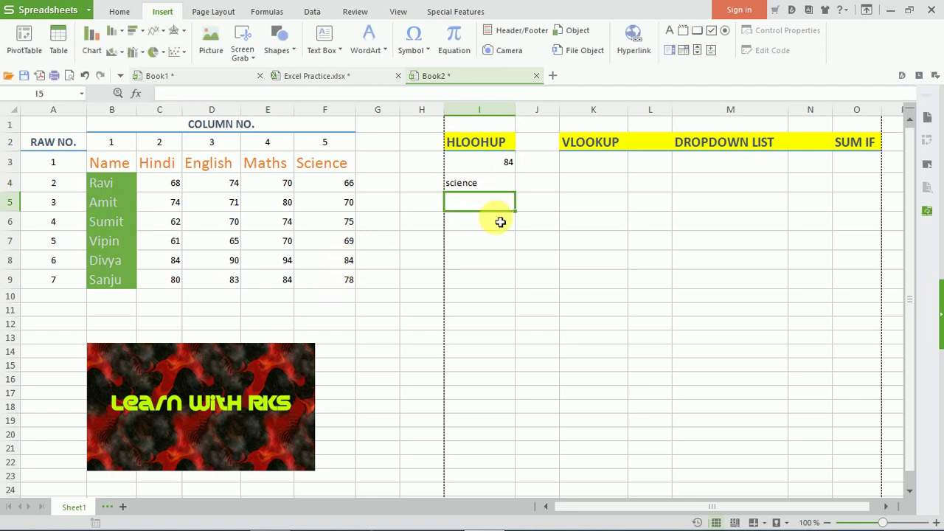
Enter =vlookup(K4,B3:F9,4,false) in K3, selecting K4 and B3:F9 with the mouse
{"action": "left_click", "coordinate": [595, 171]}
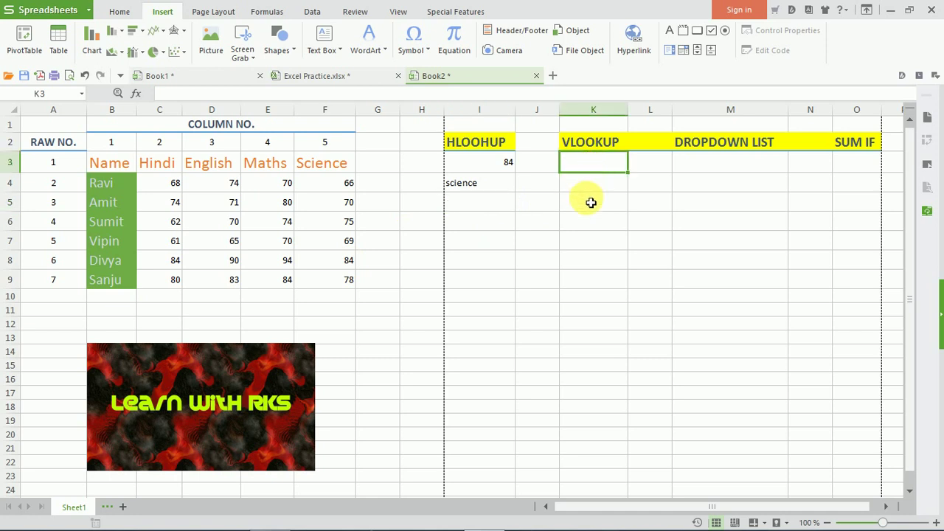
{"action": "type", "text": "="}
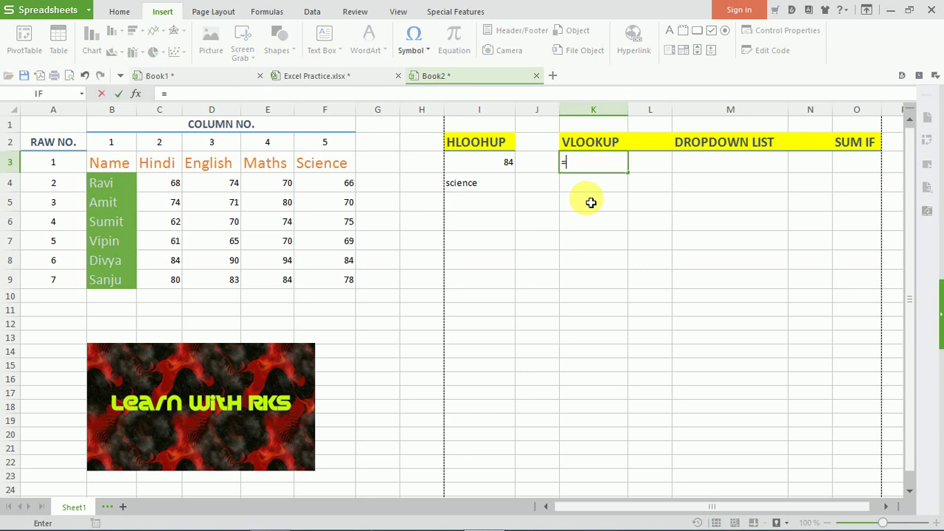
{"action": "type", "text": "vlooku"}
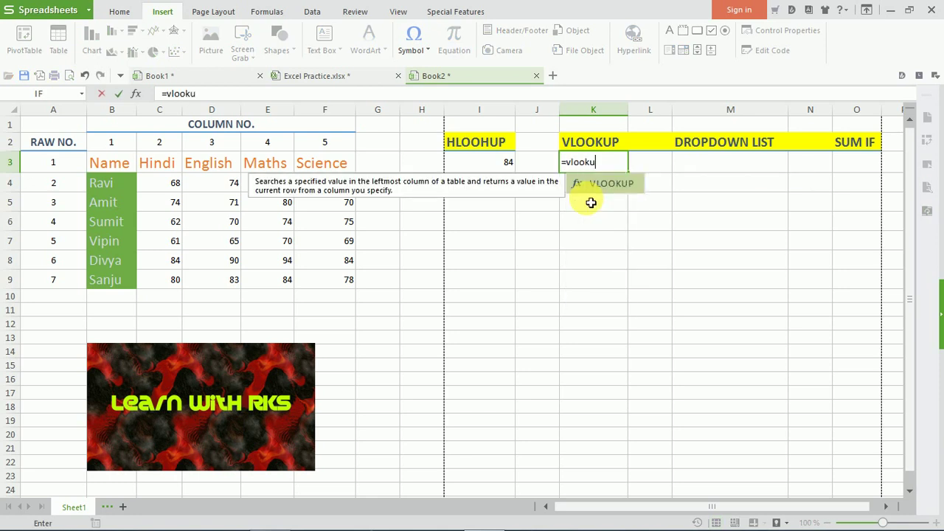
{"action": "type", "text": "p("}
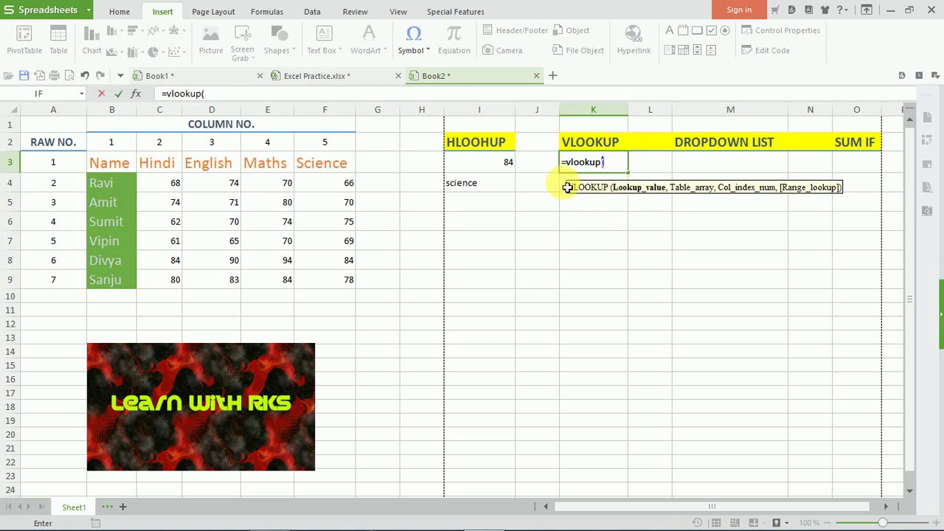
{"action": "left_click", "coordinate": [567, 187]}
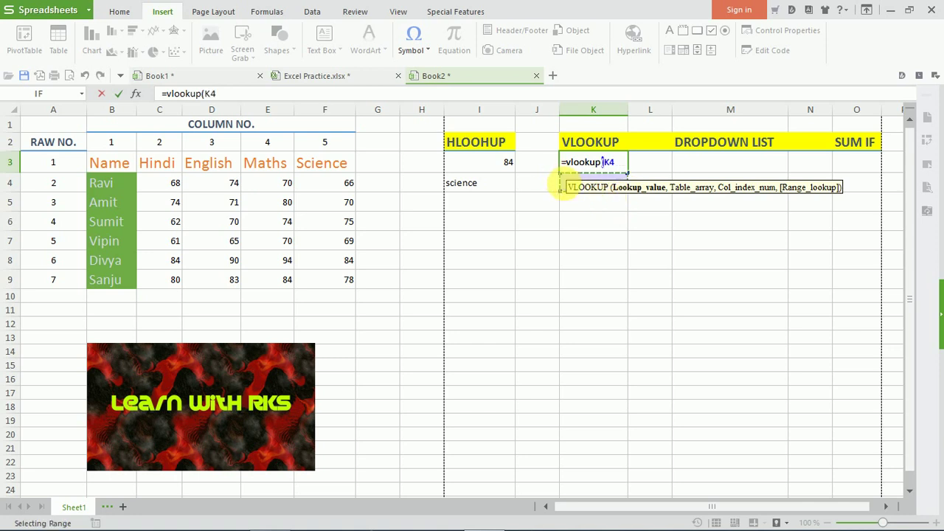
{"action": "type", "text": ","}
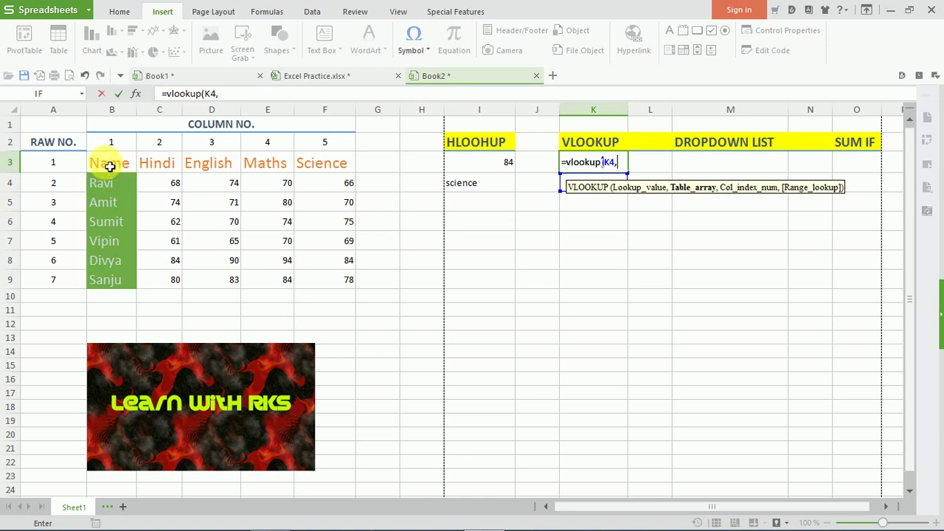
{"action": "left_click_drag", "start_coordinate": [109, 166], "coordinate": [346, 285]}
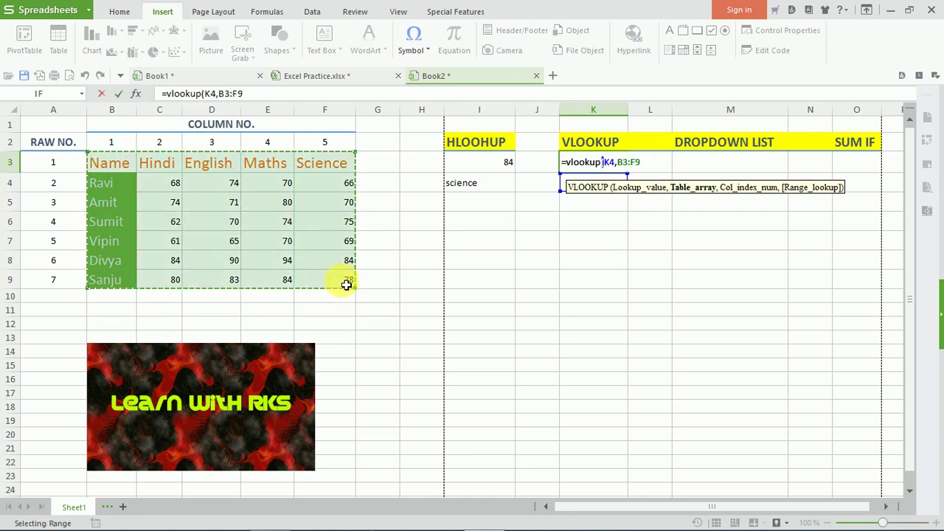
{"action": "type", "text": ","}
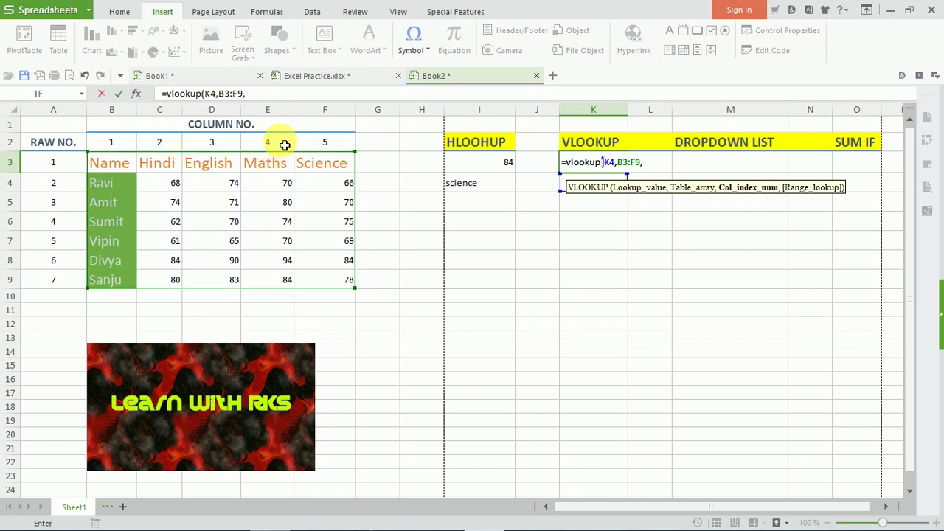
{"action": "type", "text": "4"}
{"action": "type", "text": ","}
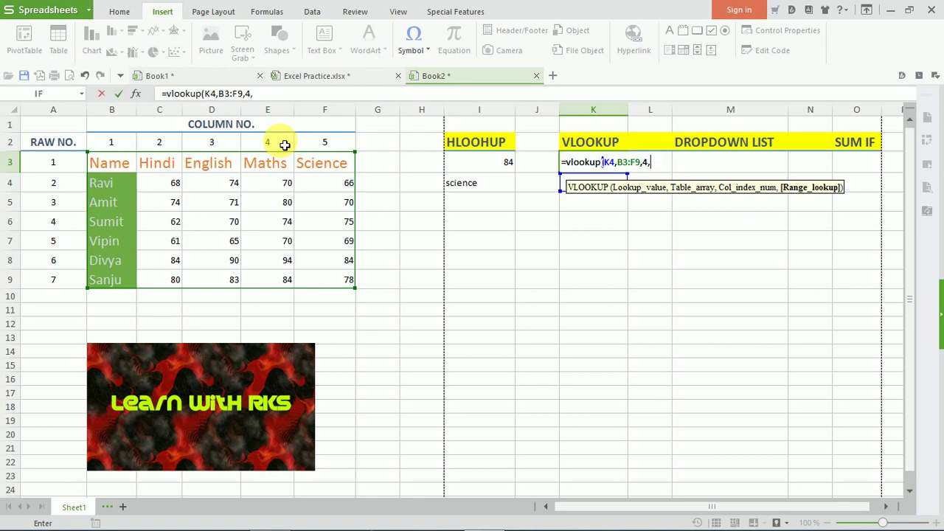
{"action": "type", "text": "false"}
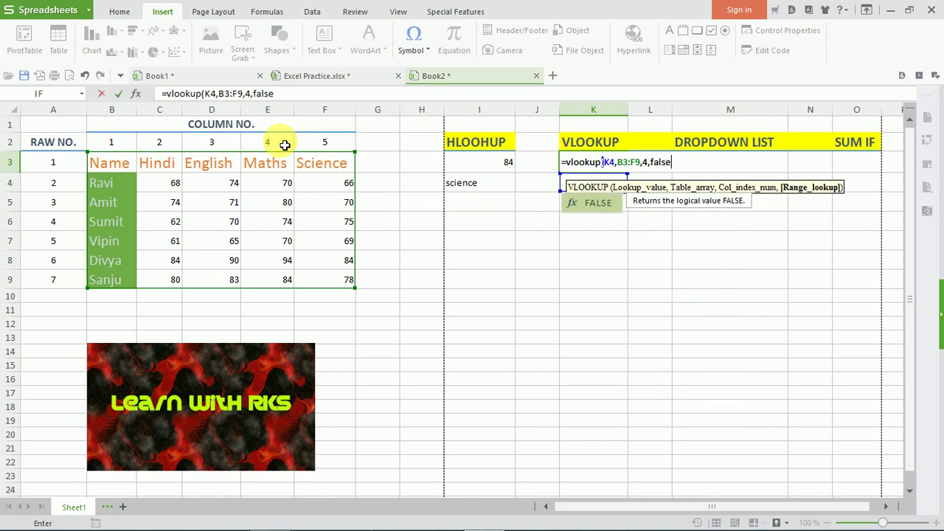
{"action": "type", "text": ")"}
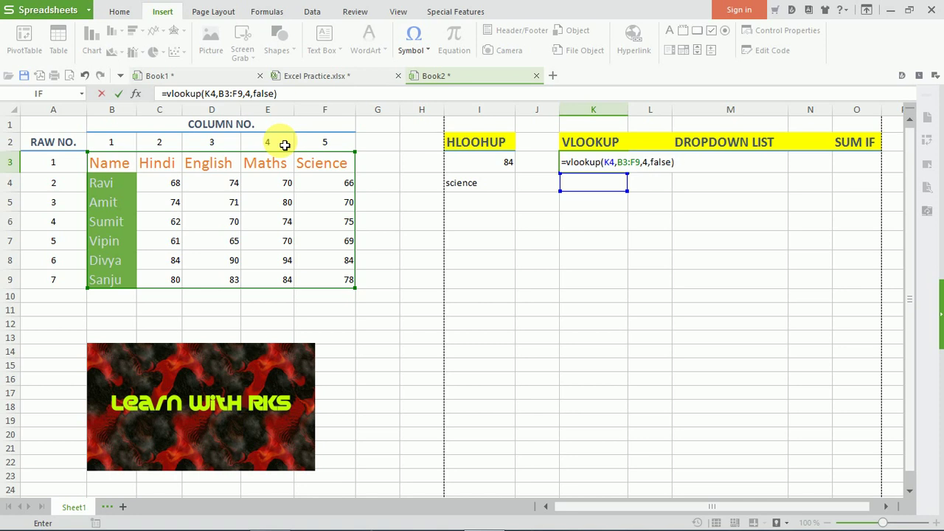
{"action": "key", "text": "Return"}
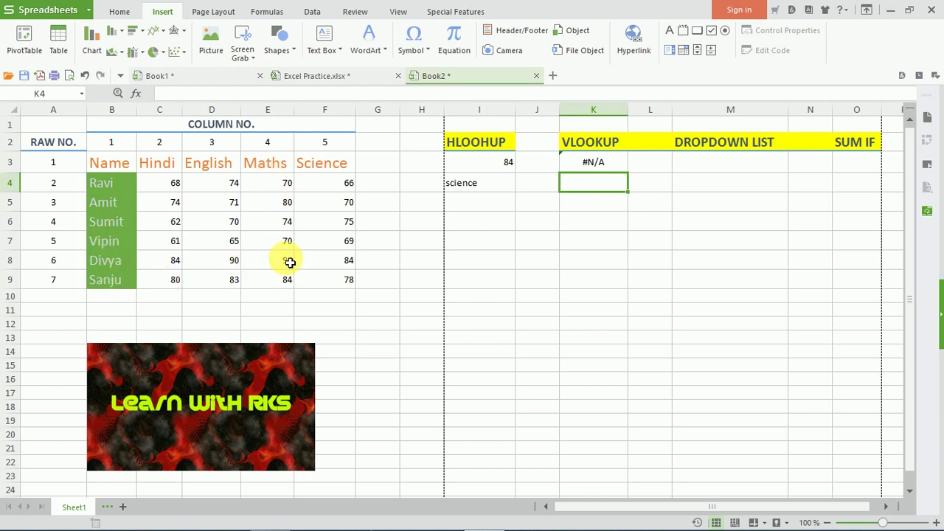
Enter sumit, sanju, then divya in K4 so the VLOOKUP in K3 returns 94
{"action": "type", "text": "sumit"}
{"action": "key", "text": "Return"}
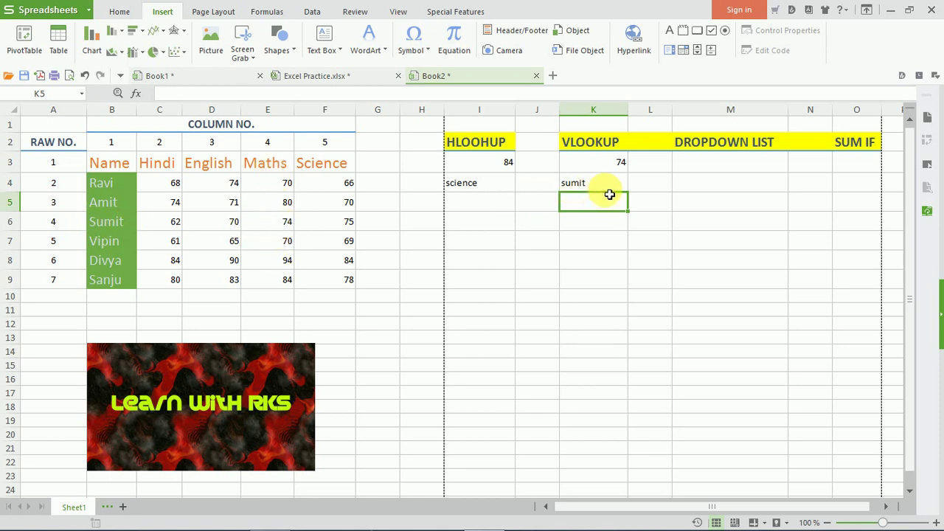
{"action": "key", "text": "Up"}
{"action": "type", "text": "s"}
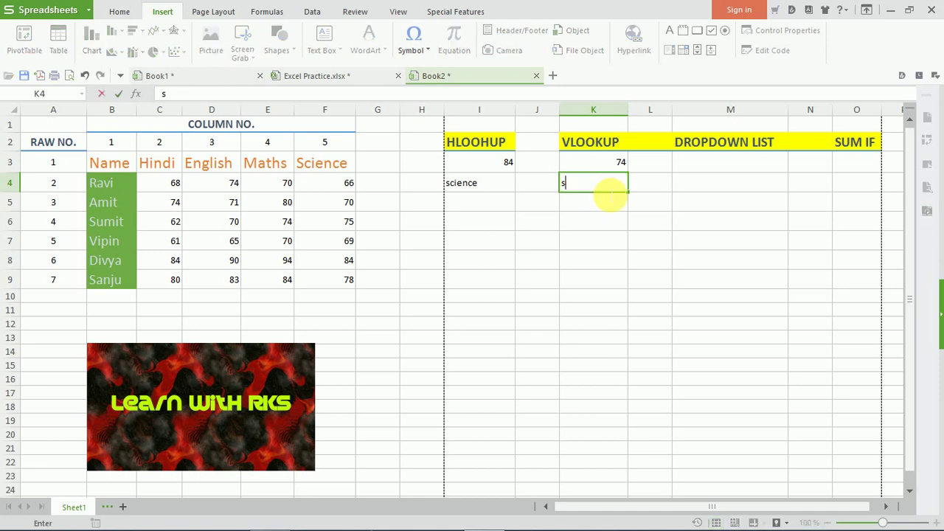
{"action": "type", "text": "anju"}
{"action": "left_click", "coordinate": [612, 199]}
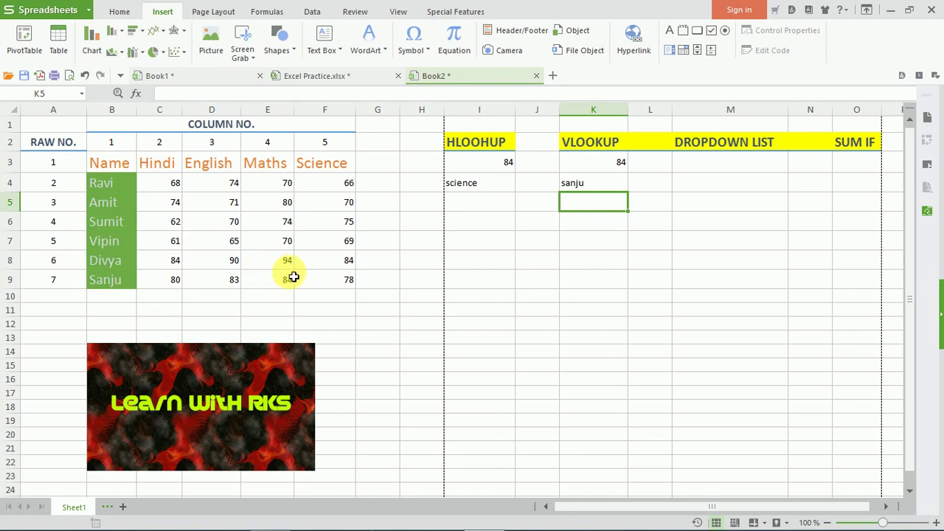
{"action": "key", "text": "Up"}
{"action": "type", "text": "di"}
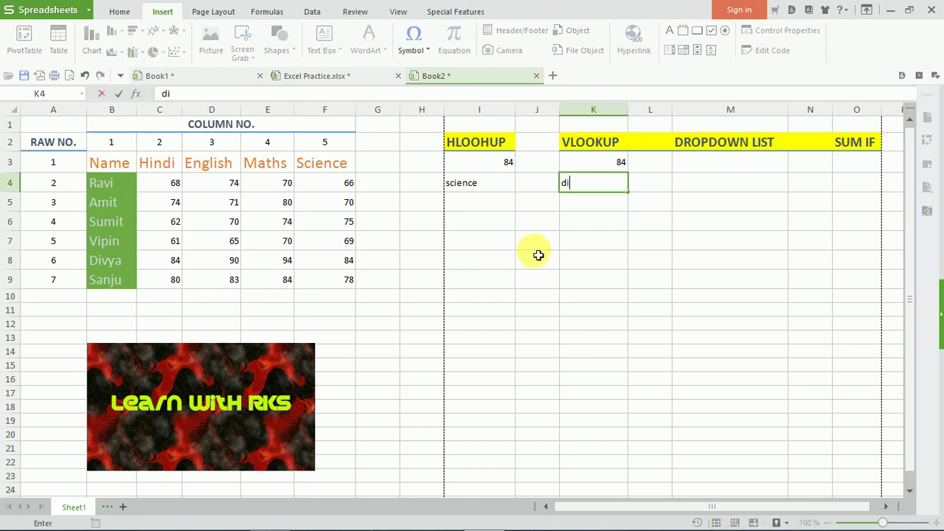
{"action": "type", "text": "vya"}
{"action": "key", "text": "Return"}
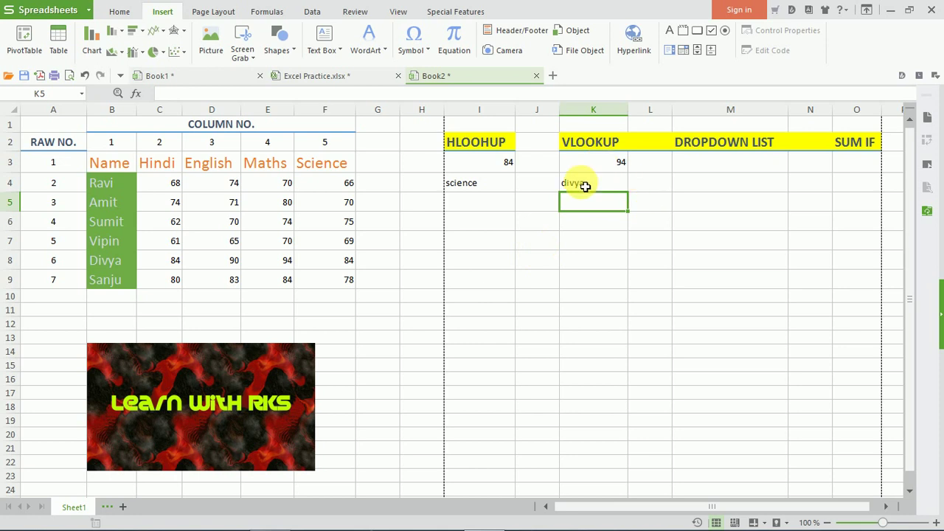
{"action": "left_click", "coordinate": [719, 168]}
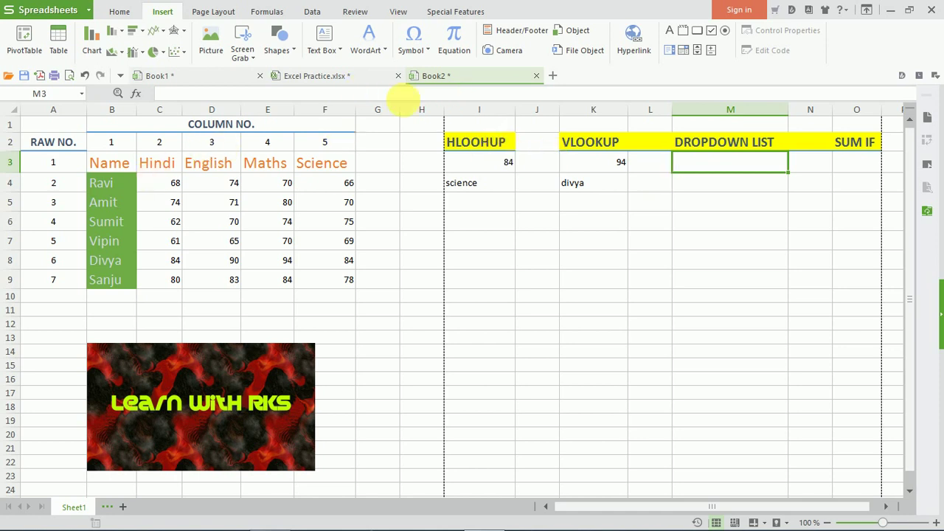
Give M3 List data validation with source =$B$4:$B$9 for a student-name dropdown
{"action": "left_click", "coordinate": [311, 12]}
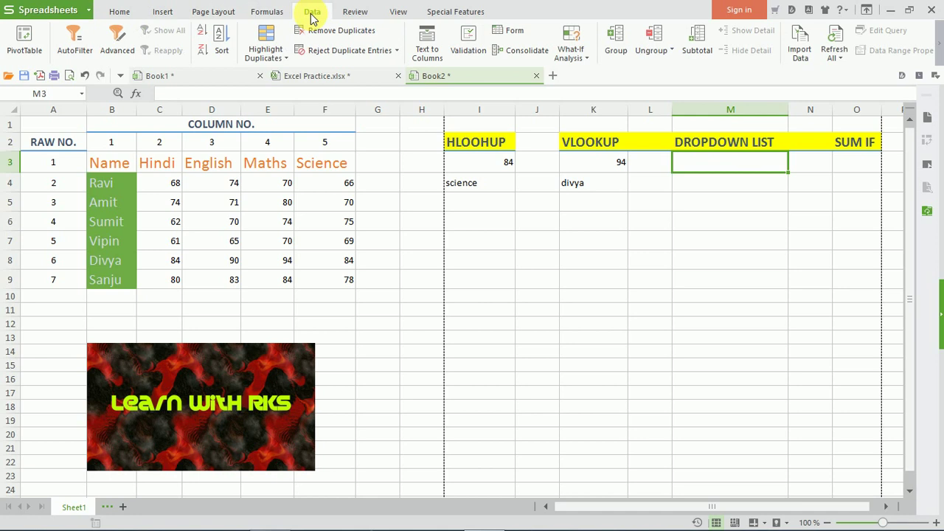
{"action": "left_click", "coordinate": [467, 40]}
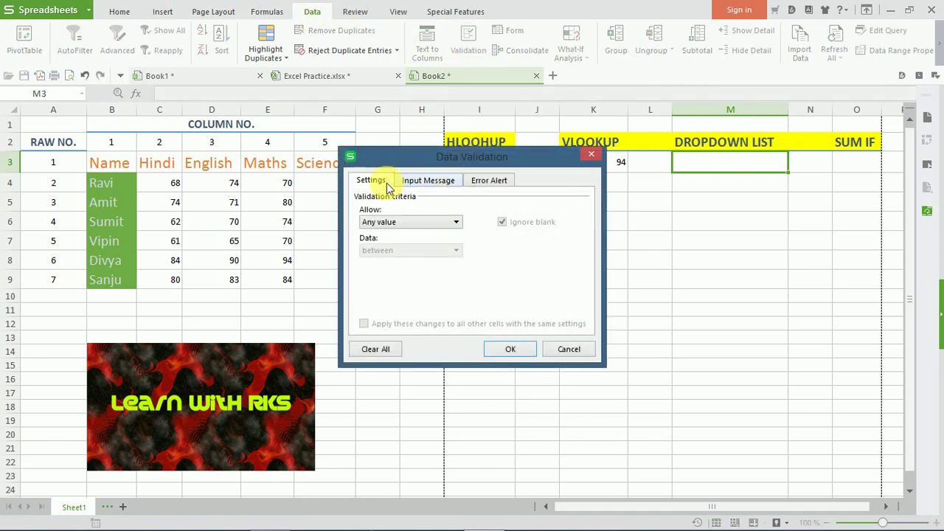
{"action": "left_click", "coordinate": [426, 222]}
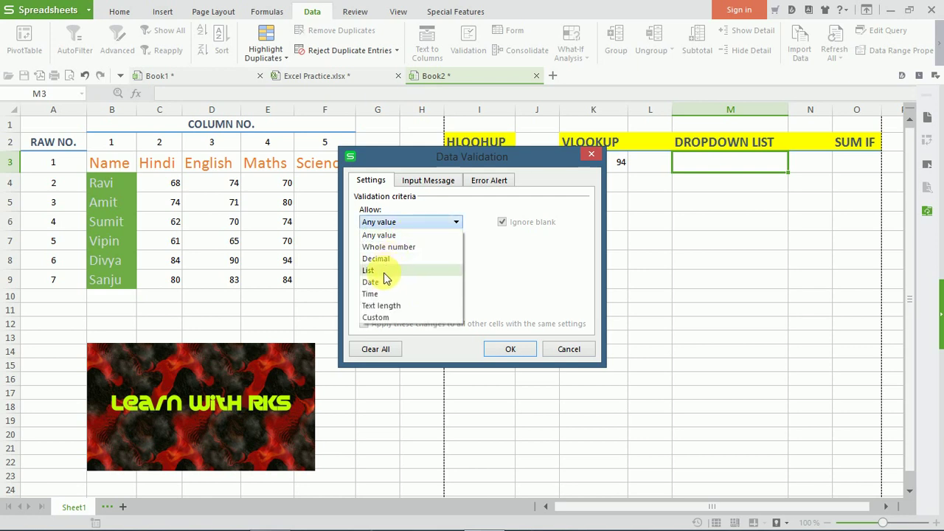
{"action": "left_click", "coordinate": [368, 271]}
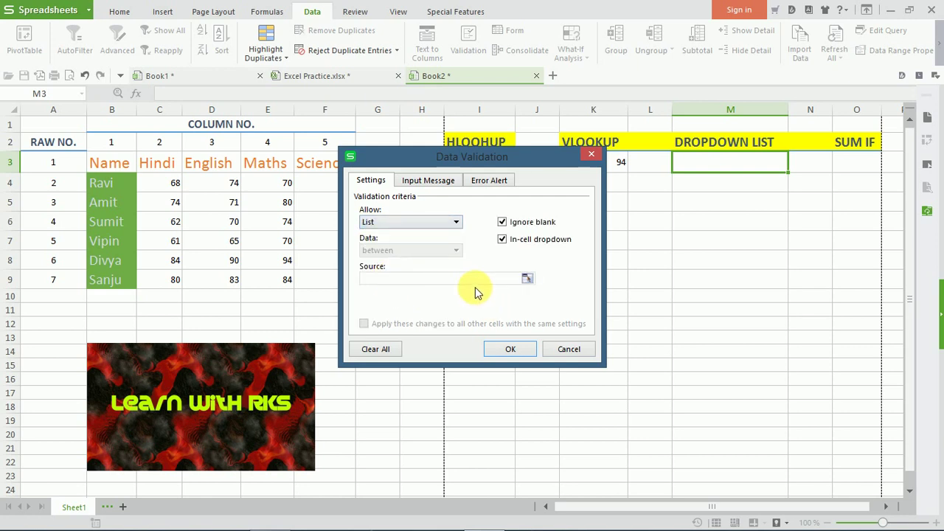
{"action": "left_click", "coordinate": [369, 278]}
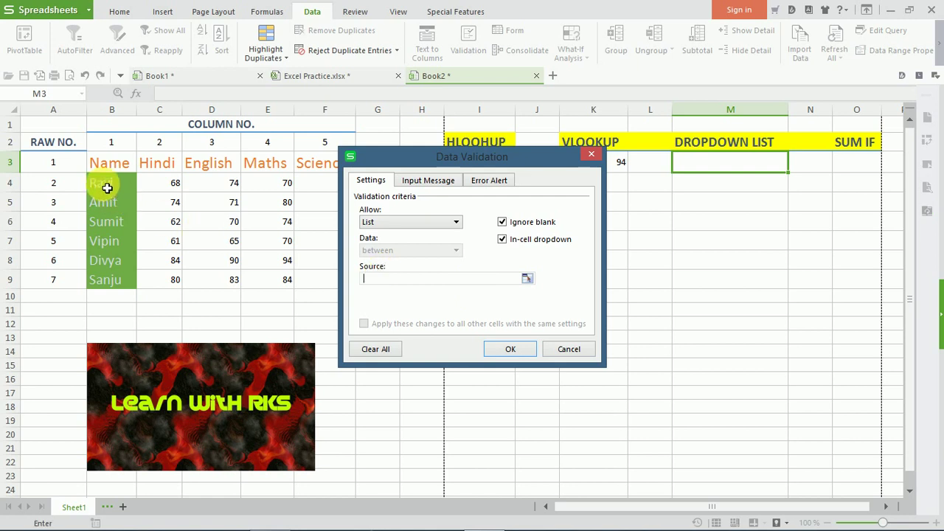
{"action": "left_click_drag", "start_coordinate": [107, 188], "coordinate": [112, 284]}
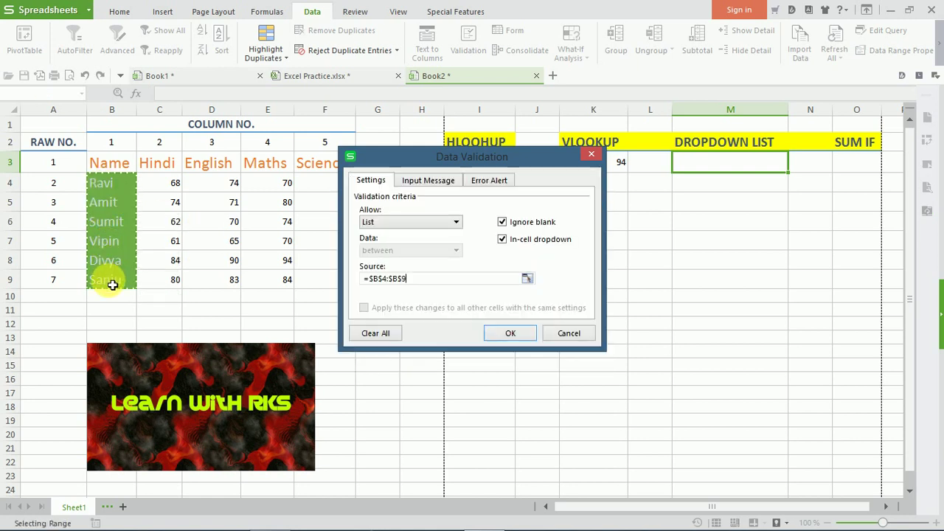
{"action": "left_click", "coordinate": [507, 333]}
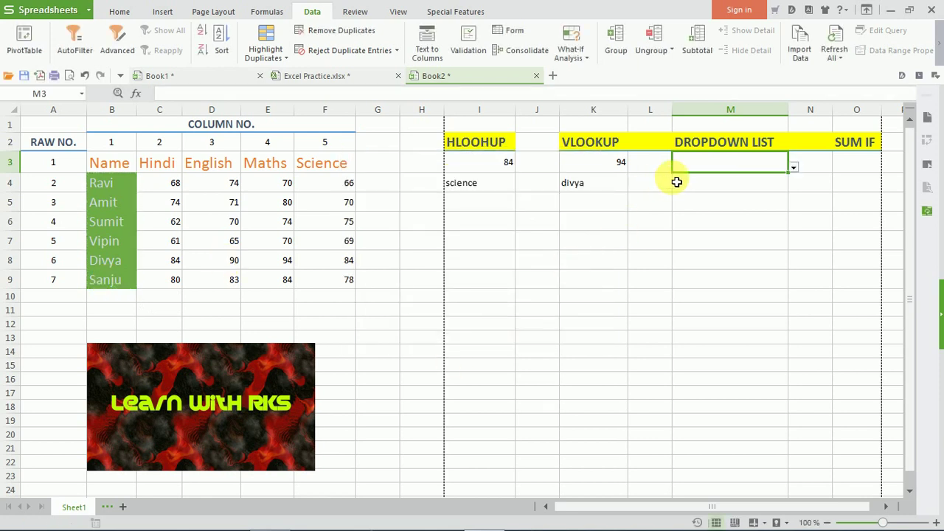
Select Sumit from the student-name dropdown in cell M3
{"action": "left_click", "coordinate": [792, 169]}
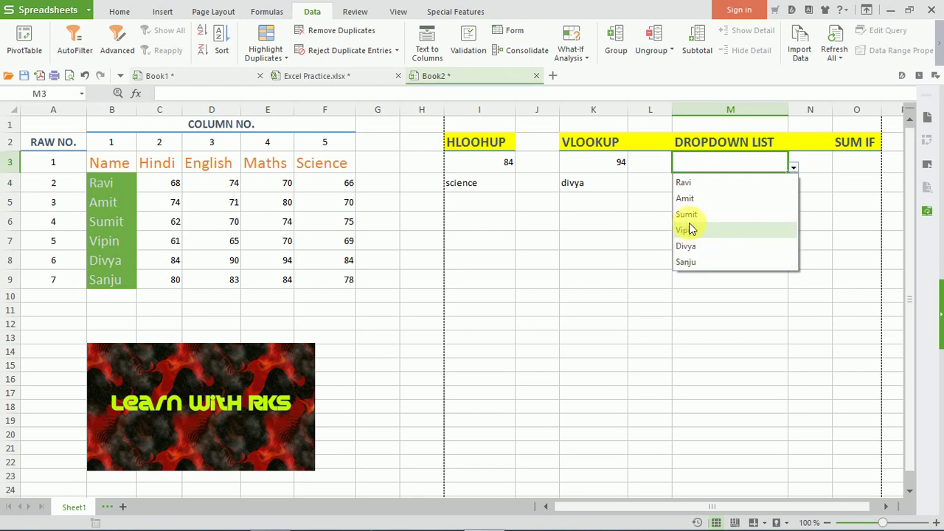
{"action": "left_click", "coordinate": [687, 217]}
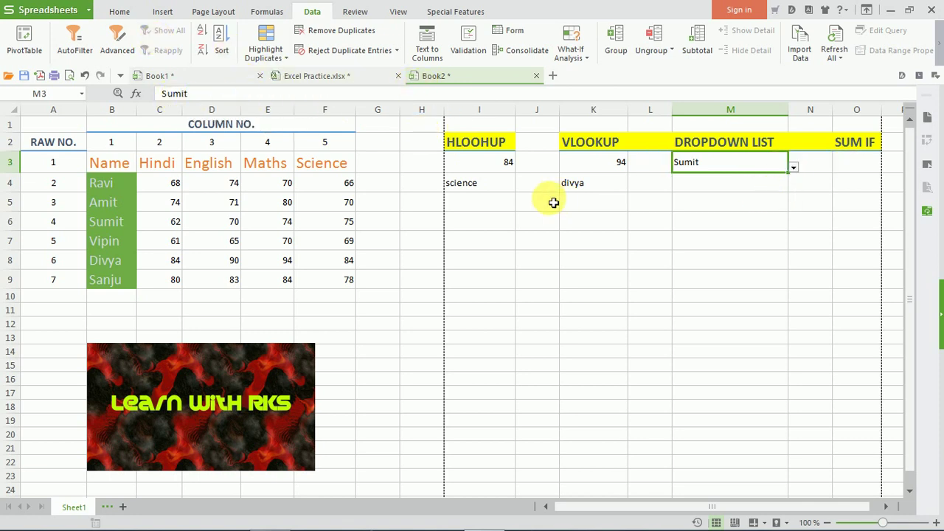
{"action": "left_click", "coordinate": [119, 11]}
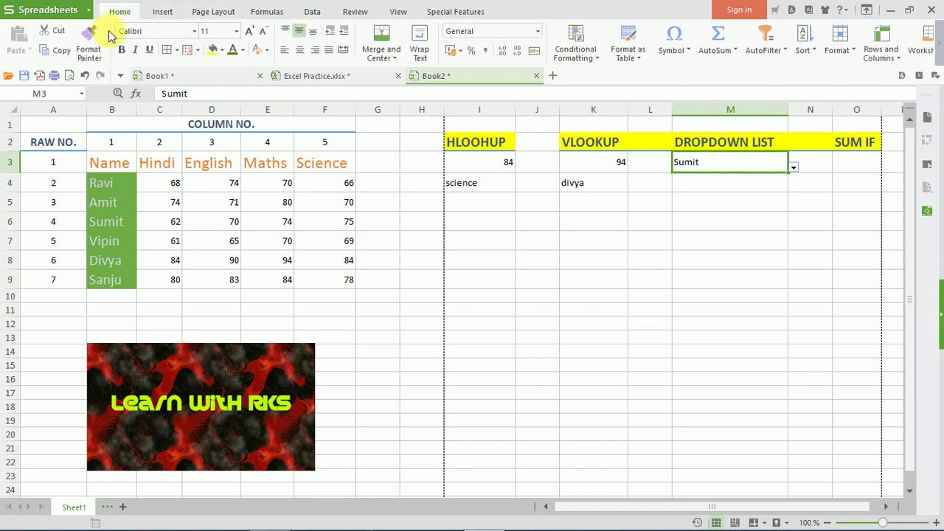
{"action": "left_click", "coordinate": [222, 50]}
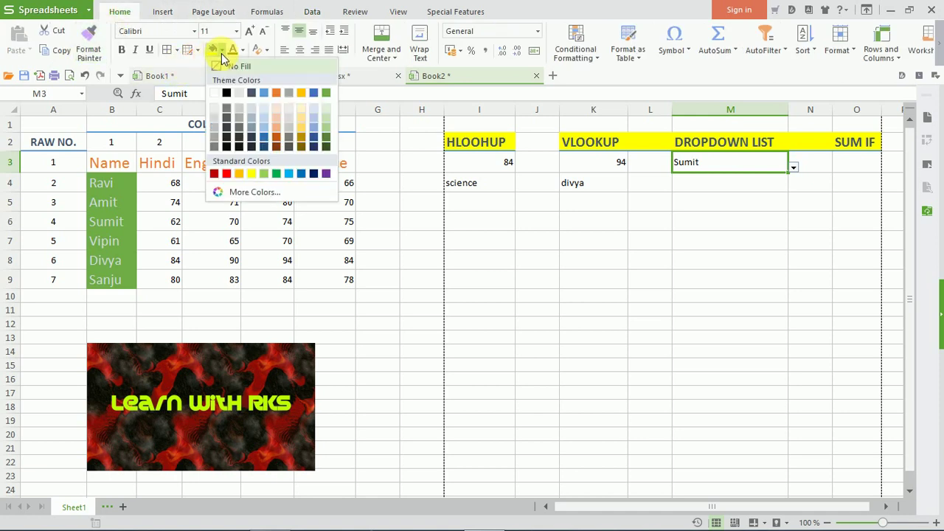
{"action": "left_click", "coordinate": [301, 91]}
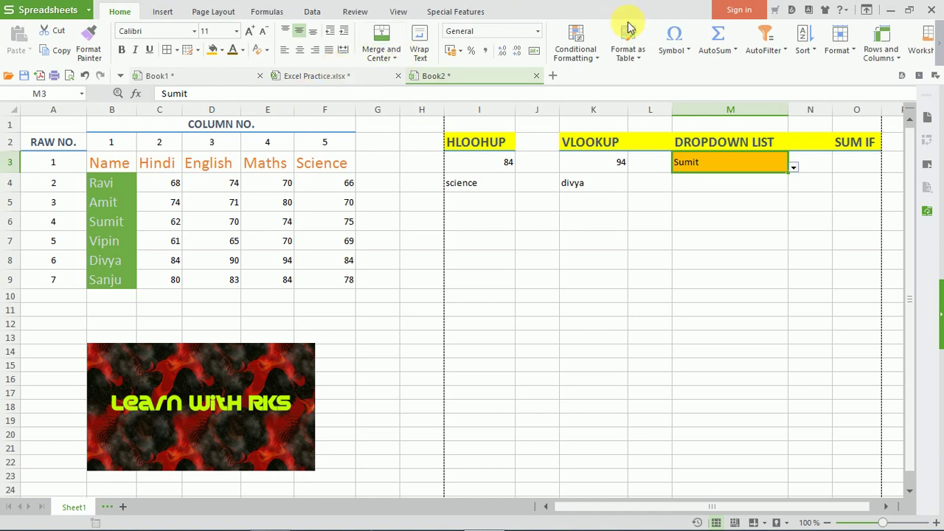
{"action": "left_click", "coordinate": [251, 31]}
{"action": "left_click", "coordinate": [250, 31]}
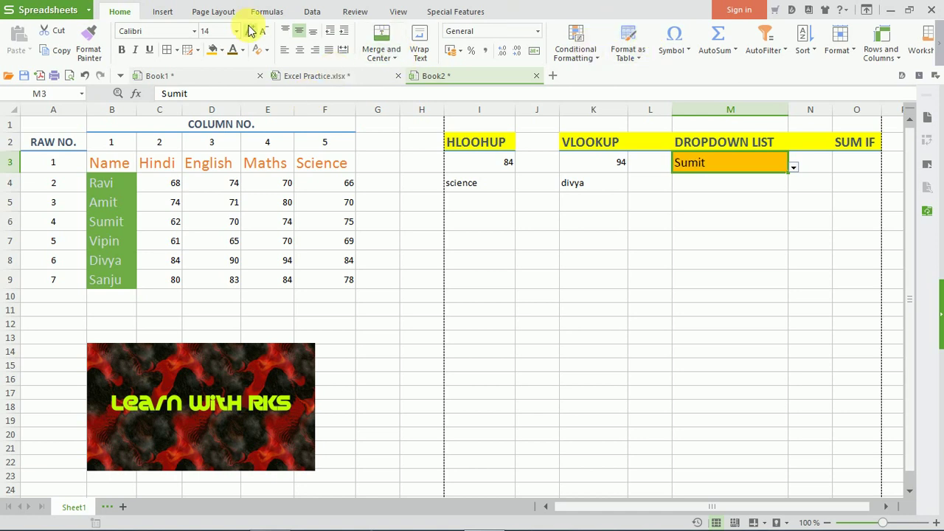
{"action": "left_click", "coordinate": [251, 31]}
{"action": "left_click", "coordinate": [251, 31]}
{"action": "left_click", "coordinate": [250, 31]}
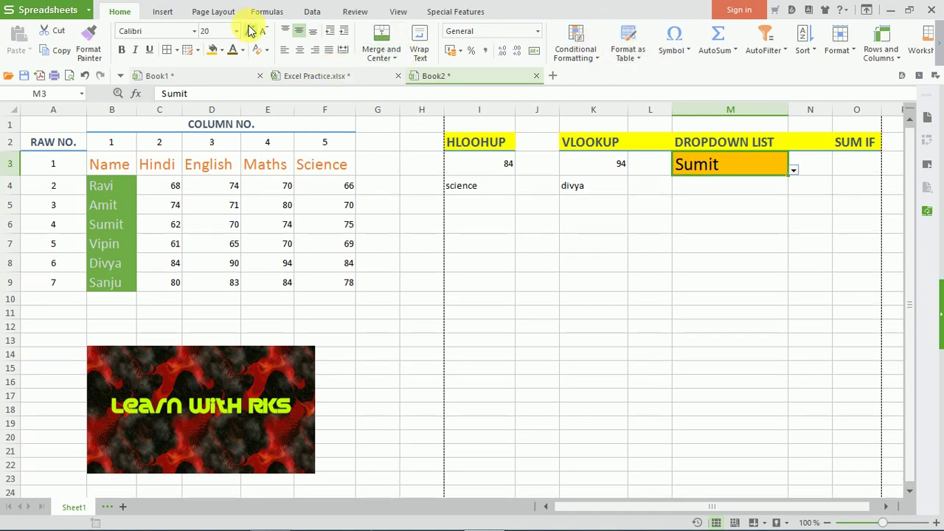
{"action": "left_click", "coordinate": [861, 168]}
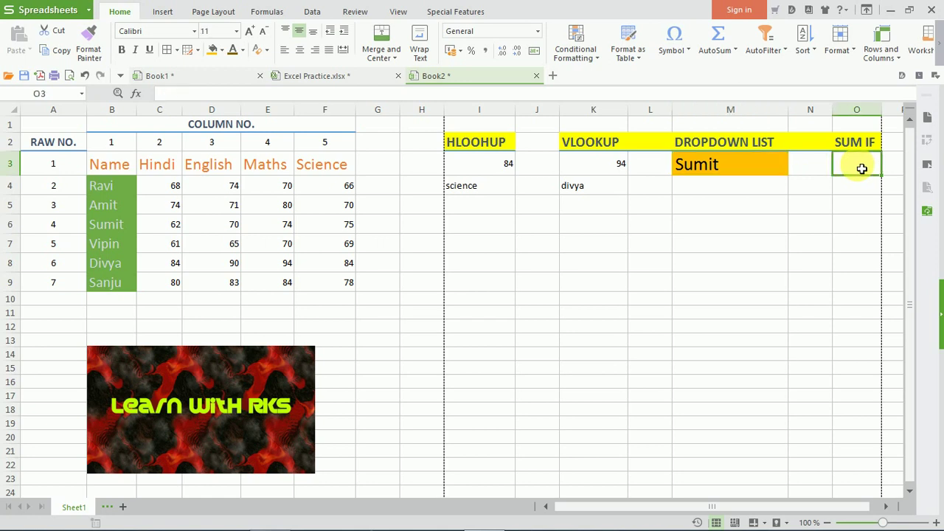
{"action": "left_click", "coordinate": [741, 192]}
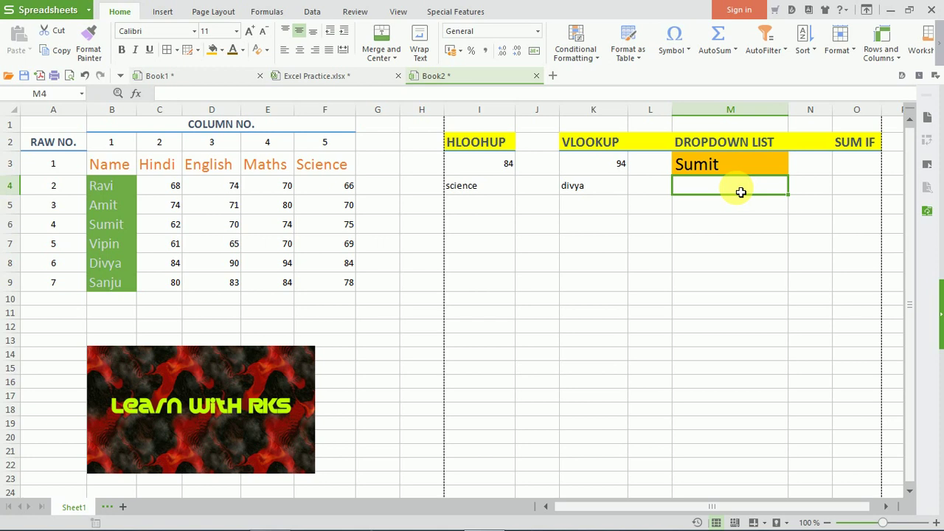
Start a SUMIF in M4 with range B3:F9 and the M3 name as criterion
{"action": "type", "text": "=sum"}
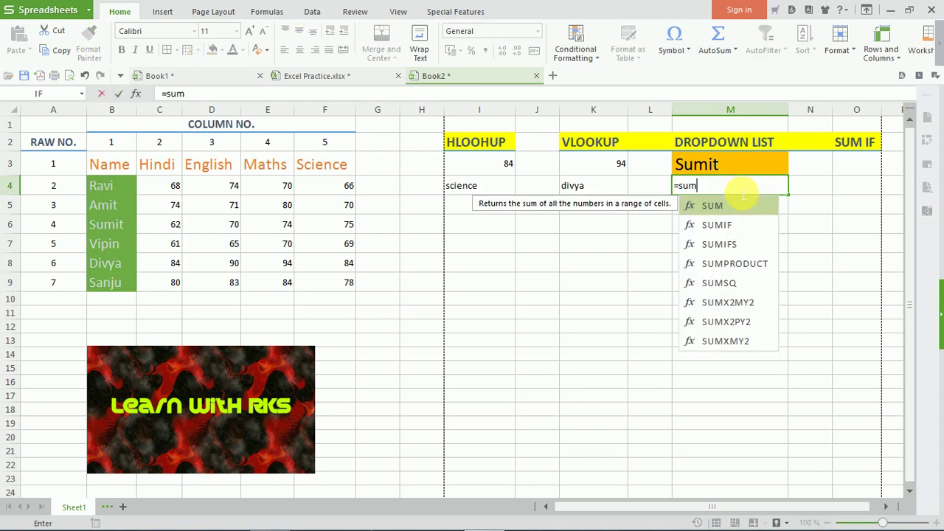
{"action": "type", "text": "if"}
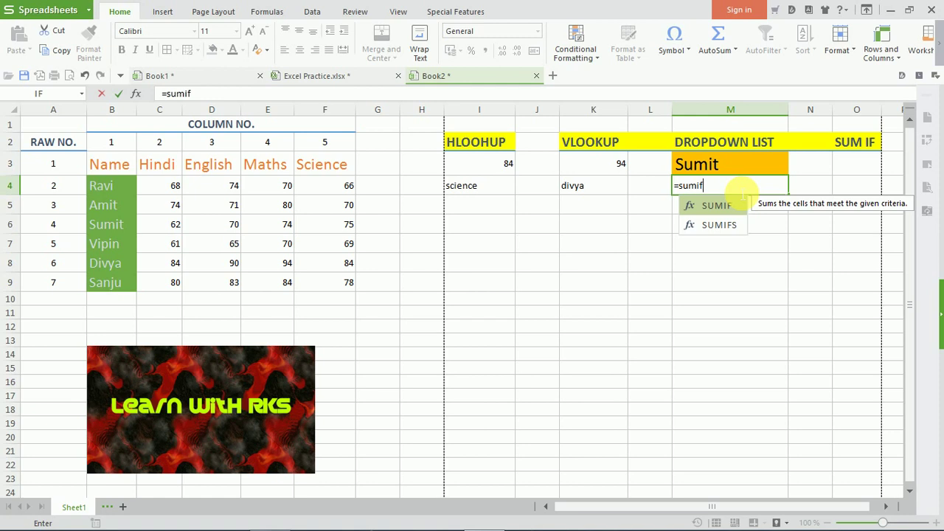
{"action": "type", "text": "("}
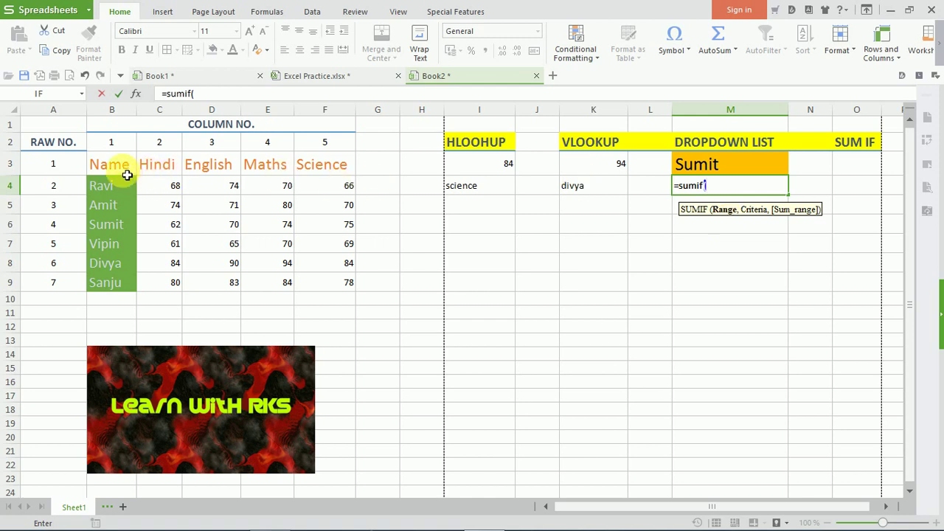
{"action": "mouse_move", "coordinate": [110, 169]}
{"action": "left_mouse_down"}
{"action": "mouse_move", "coordinate": [333, 273]}
{"action": "mouse_move", "coordinate": [333, 290]}
{"action": "left_mouse_up"}
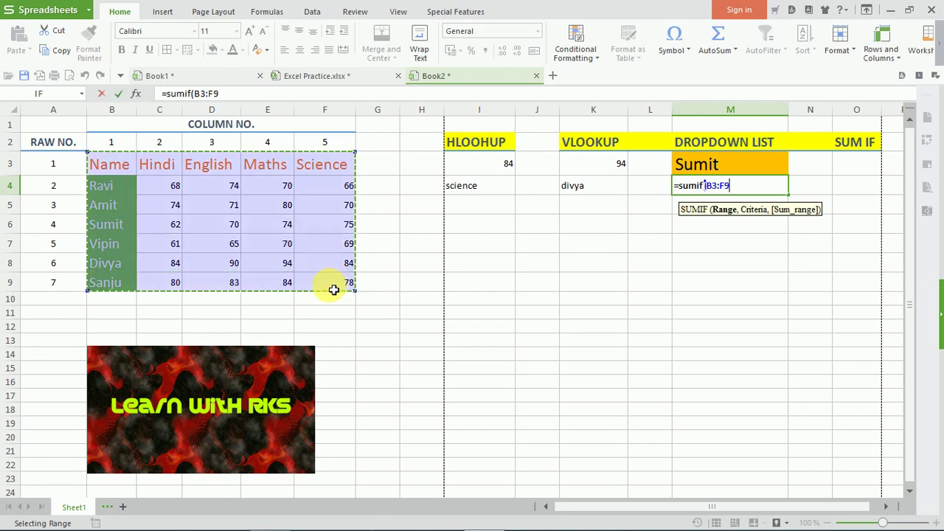
{"action": "type", "text": ","}
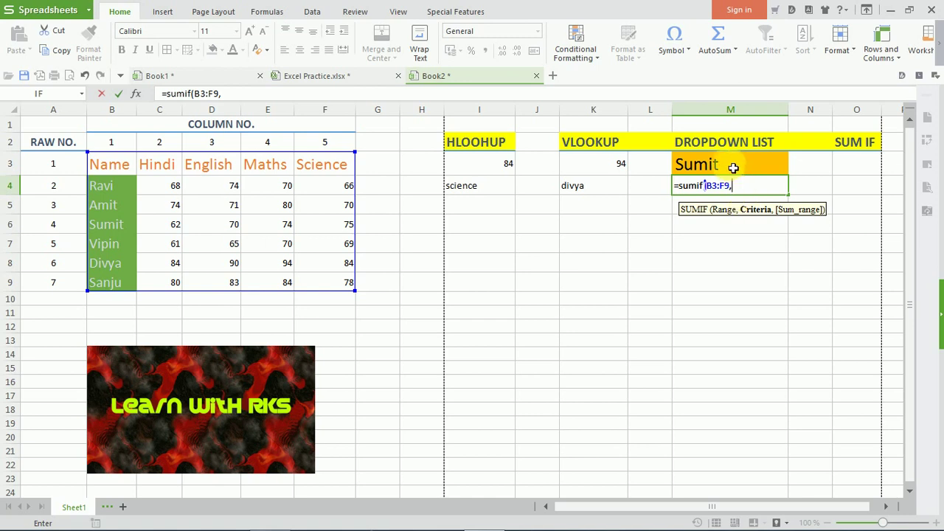
{"action": "left_click", "coordinate": [733, 168]}
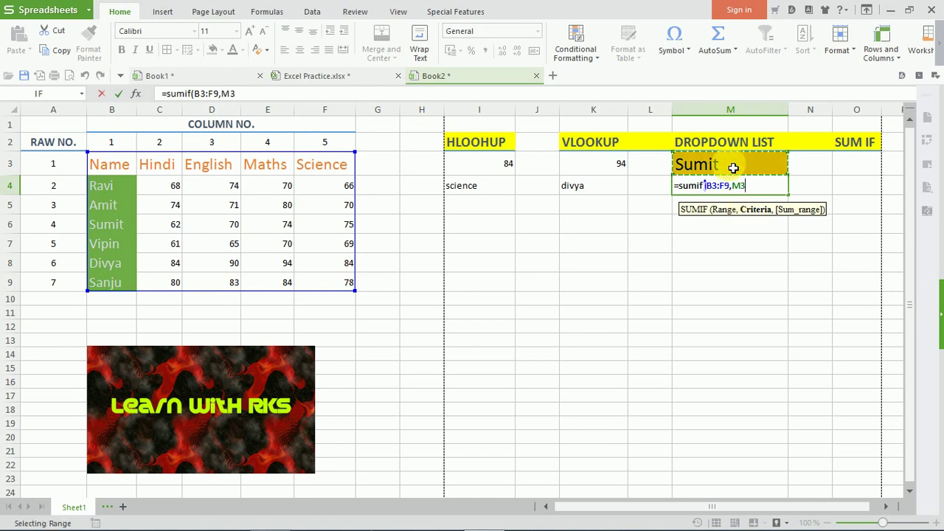
{"action": "type", "text": ","}
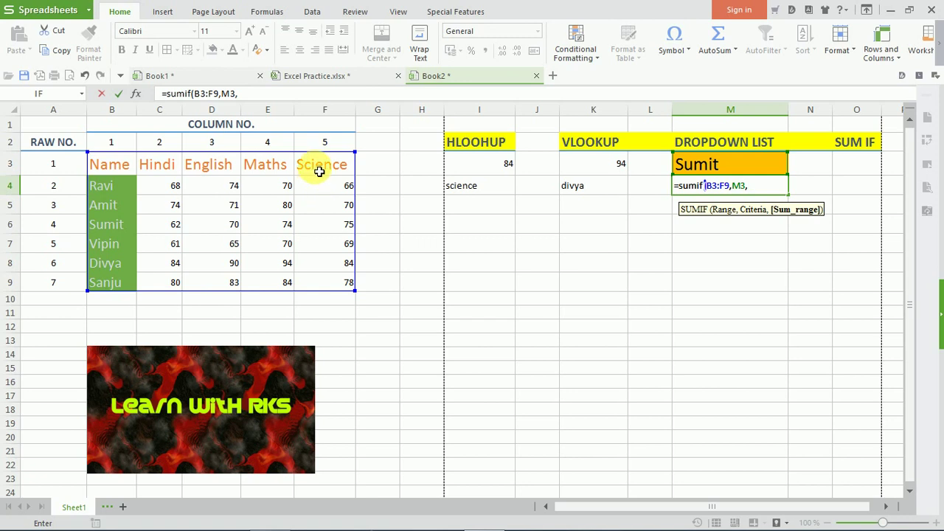
Use Science marks F4:F9 as the sum range and commit =sumif(B3:F9,M3,F4:F9)
{"action": "left_click_drag", "start_coordinate": [319, 171], "coordinate": [315, 205]}
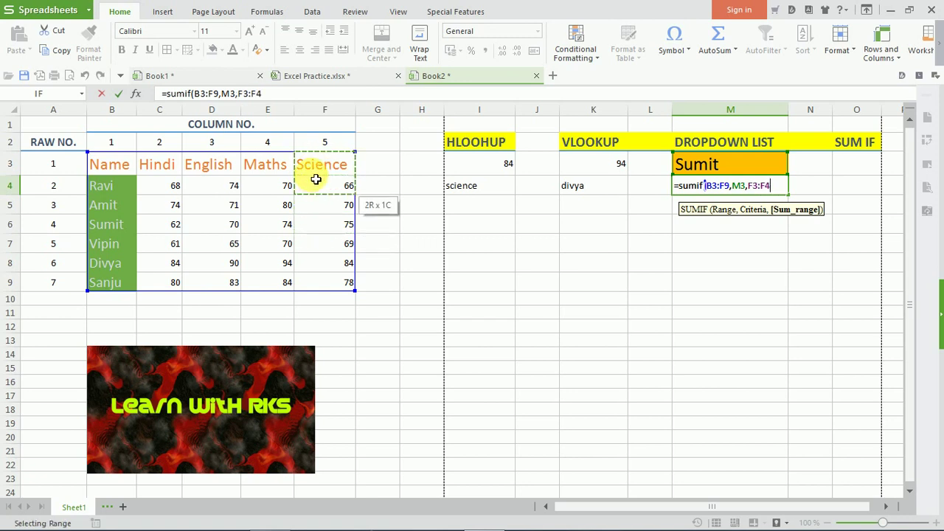
{"action": "left_click_drag", "start_coordinate": [315, 204], "coordinate": [316, 168]}
{"action": "key", "text": "BackSpace"}
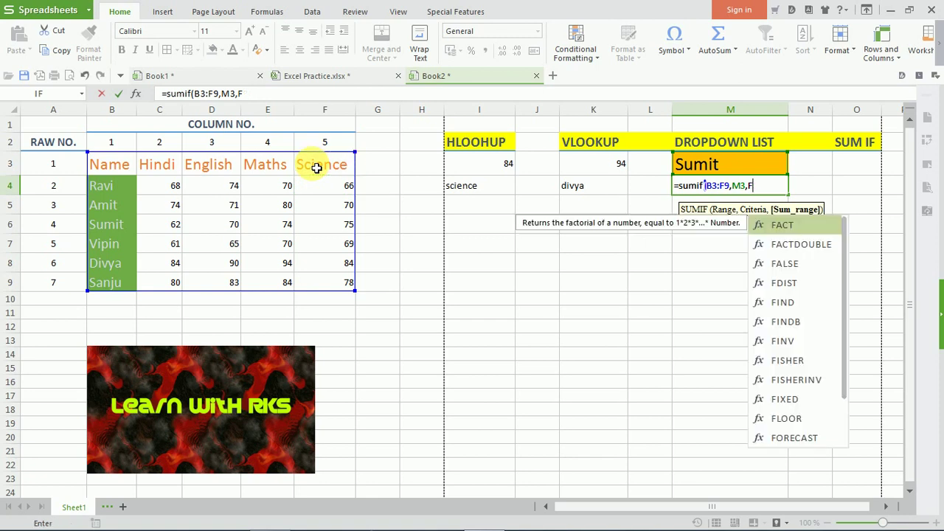
{"action": "key", "text": "BackSpace"}
{"action": "left_click_drag", "start_coordinate": [320, 188], "coordinate": [321, 281]}
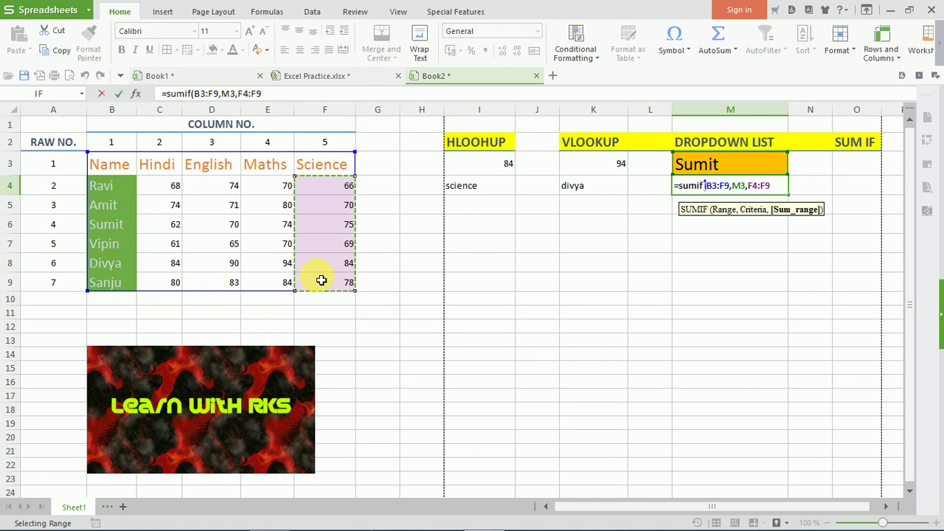
{"action": "type", "text": ")"}
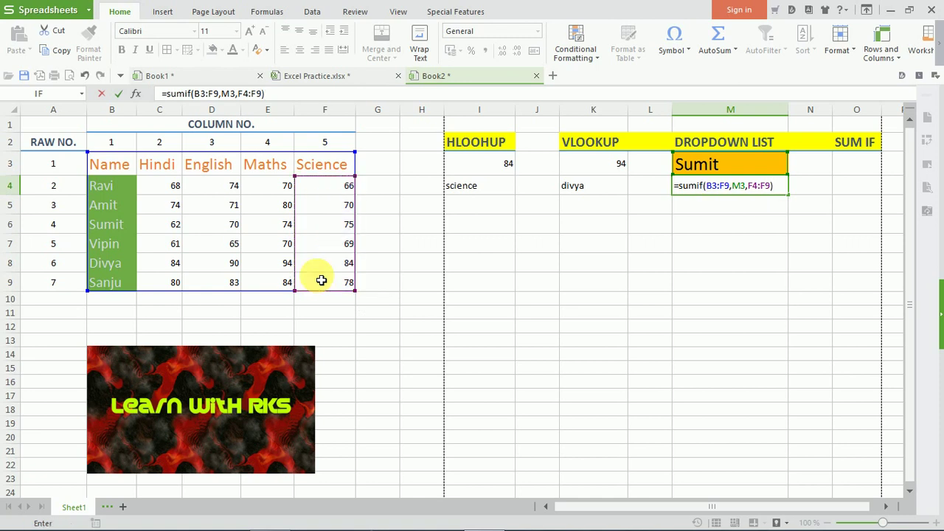
{"action": "key", "text": "Return"}
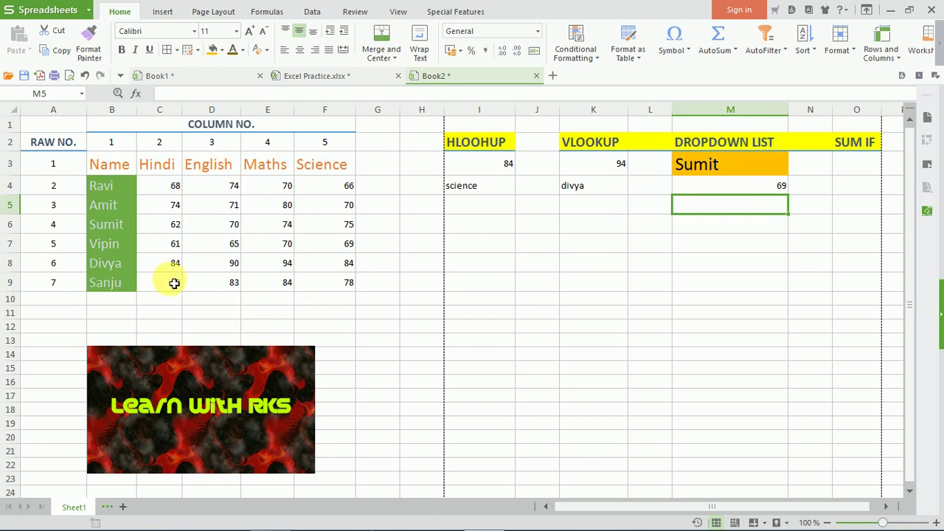
Change M4's SUMIF sum range from F4:F9 to F3:F9 so it returns 75
{"action": "double_click", "coordinate": [761, 187]}
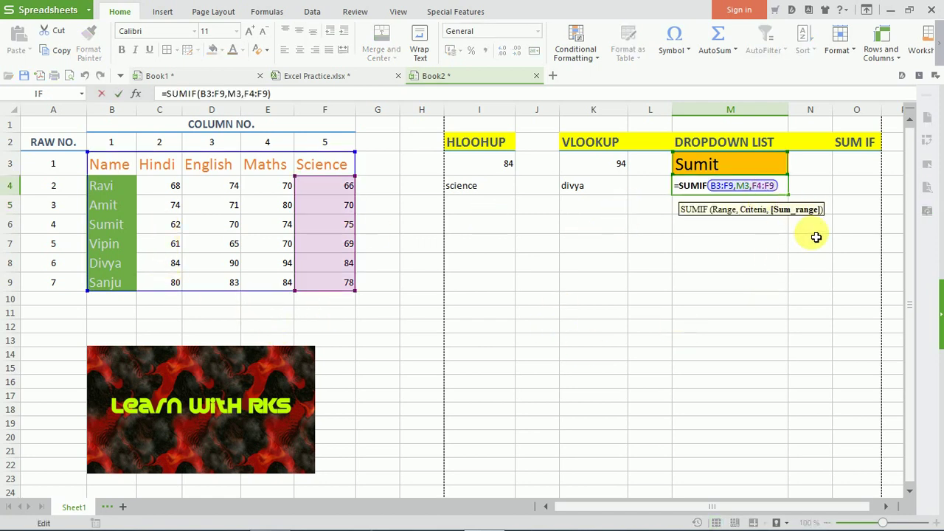
{"action": "key", "text": "BackSpace"}
{"action": "key", "text": "BackSpace"}
{"action": "key", "text": "BackSpace"}
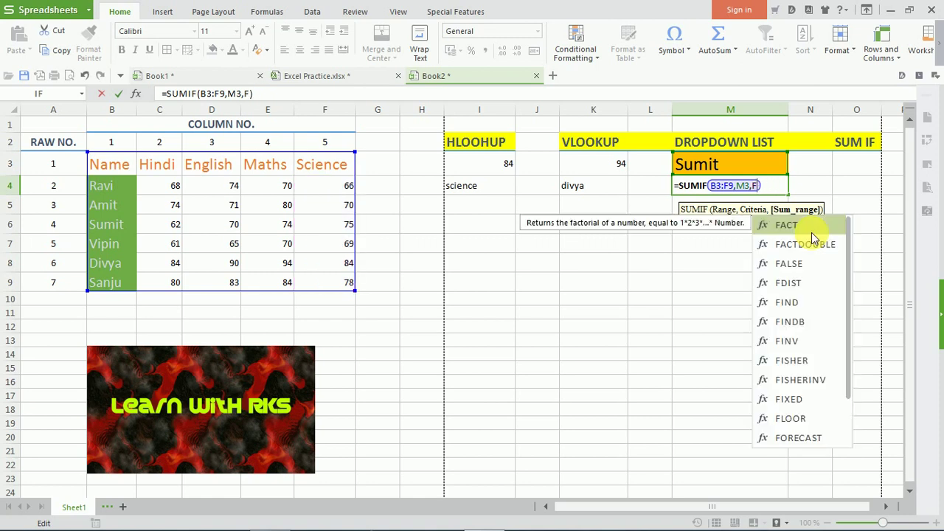
{"action": "key", "text": "BackSpace"}
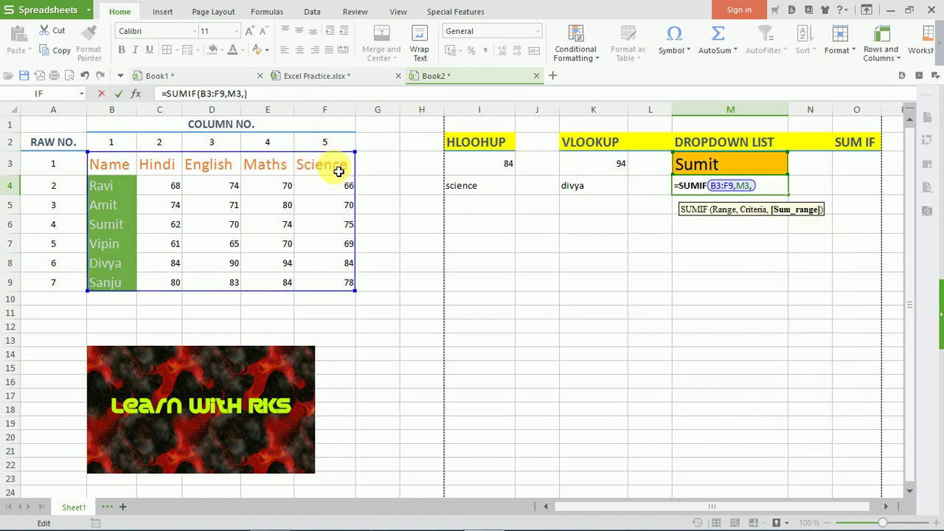
{"action": "left_click_drag", "start_coordinate": [338, 171], "coordinate": [326, 286]}
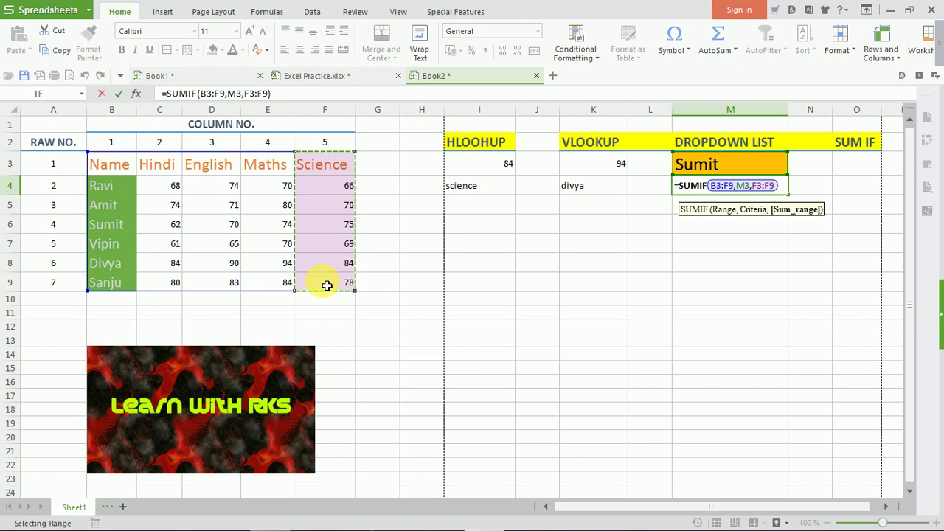
{"action": "key", "text": "Return"}
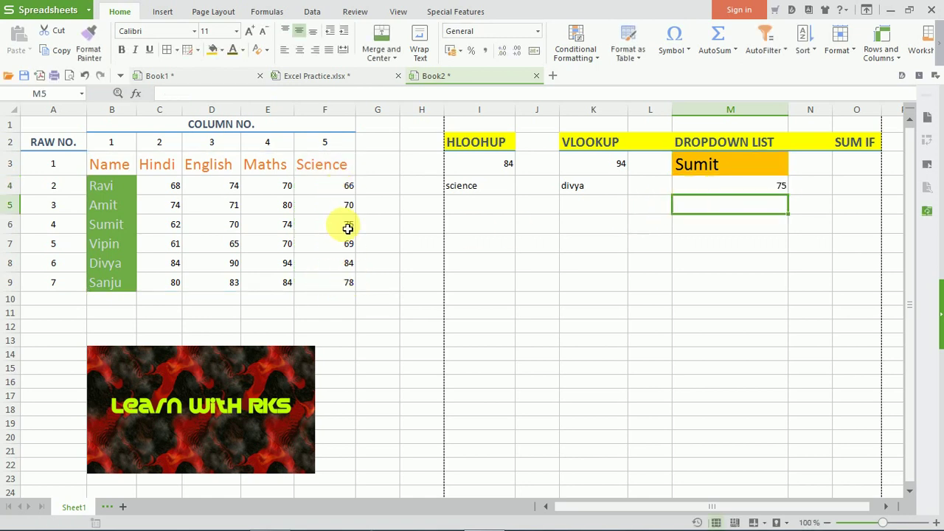
{"action": "key", "text": "Up"}
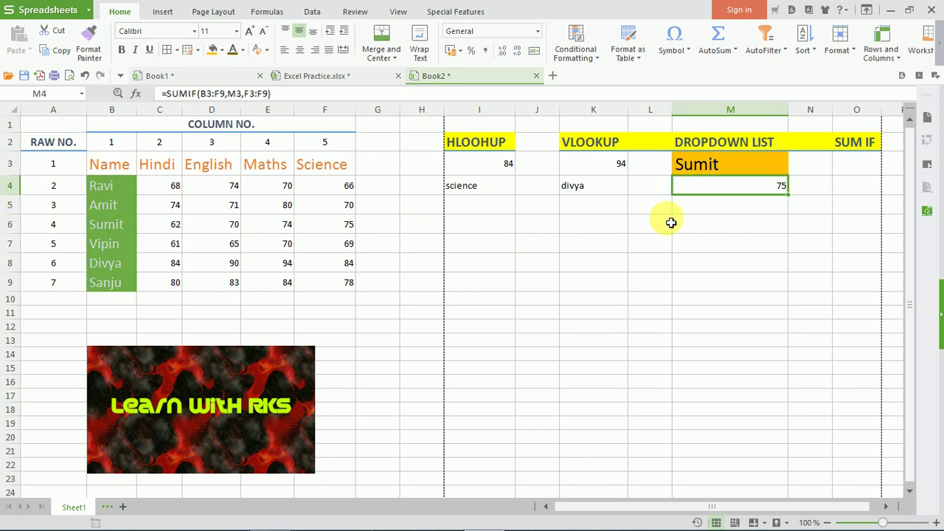
{"action": "key", "text": "Up"}
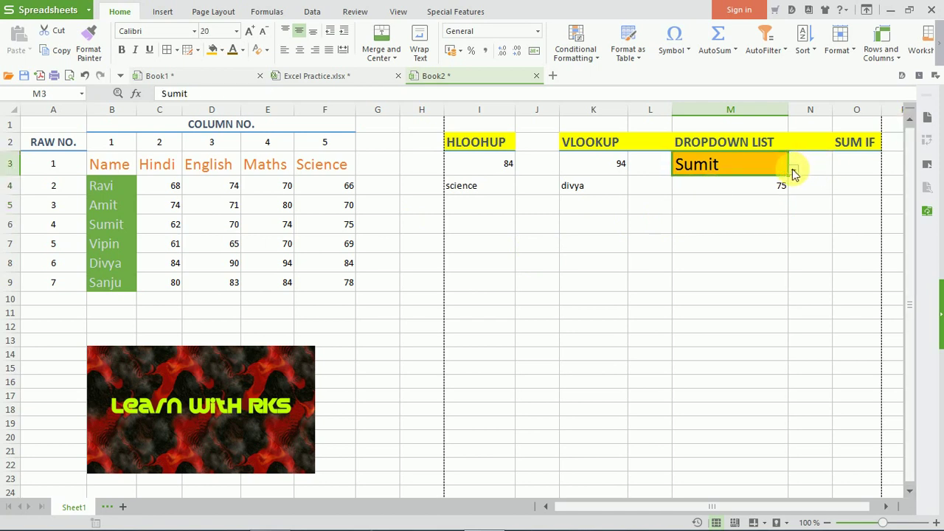
Pick Amit, then Divya, then Vipin in the M3 dropdown, leaving M4 at 69
{"action": "left_click", "coordinate": [794, 172]}
{"action": "left_click", "coordinate": [686, 200]}
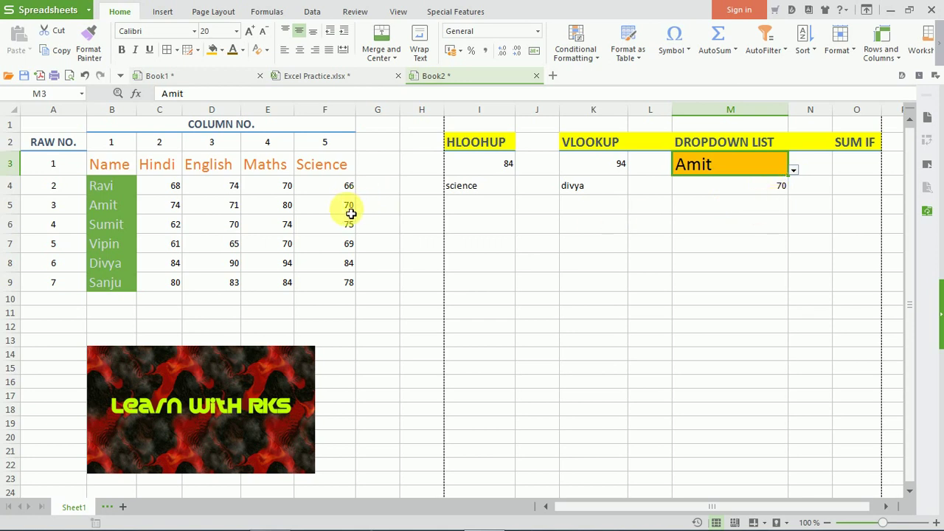
{"action": "left_click", "coordinate": [793, 173]}
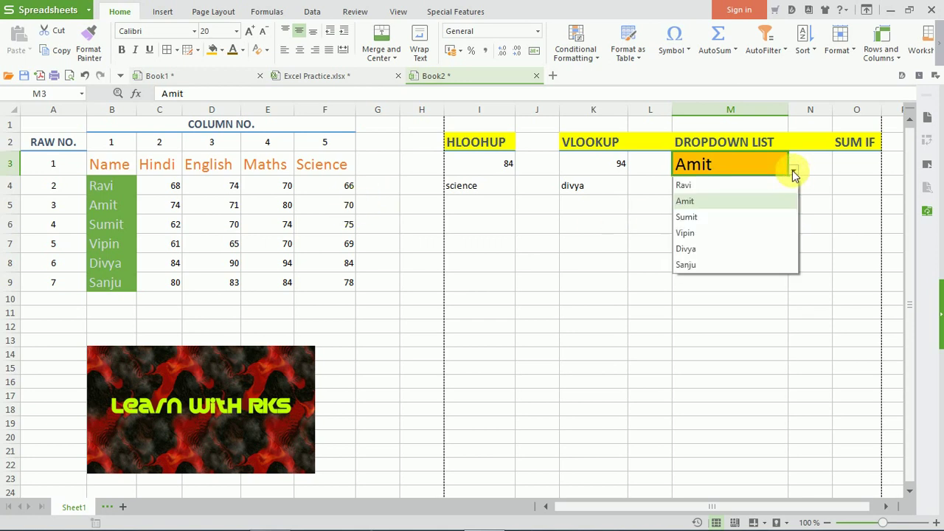
{"action": "left_click", "coordinate": [730, 251]}
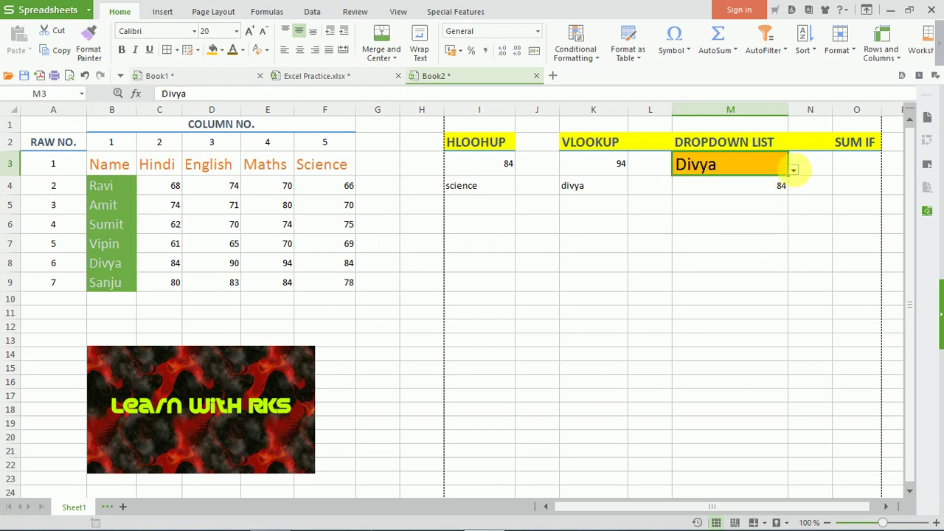
{"action": "left_click", "coordinate": [794, 171]}
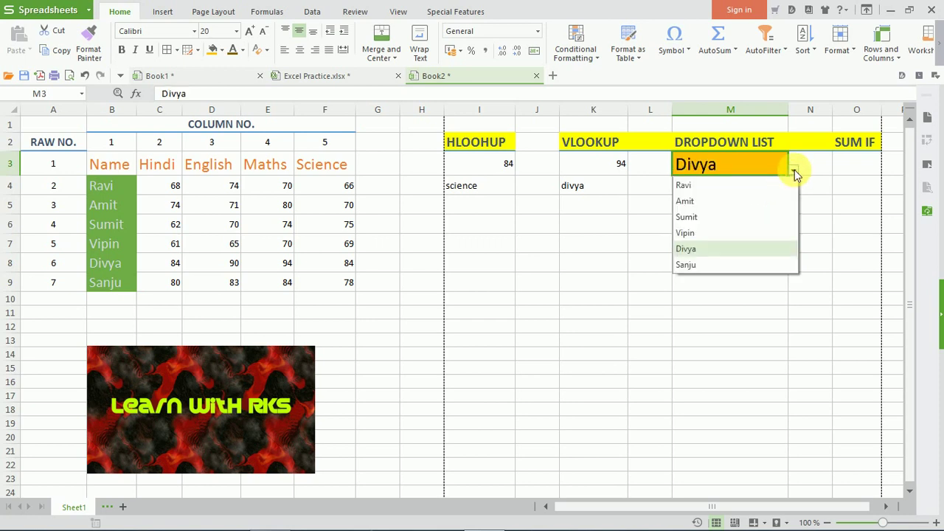
{"action": "left_click", "coordinate": [748, 233]}
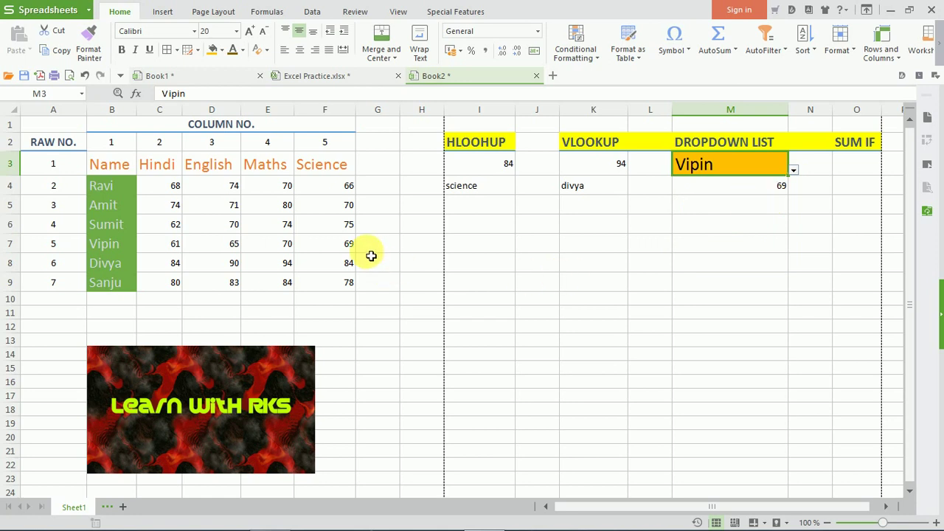